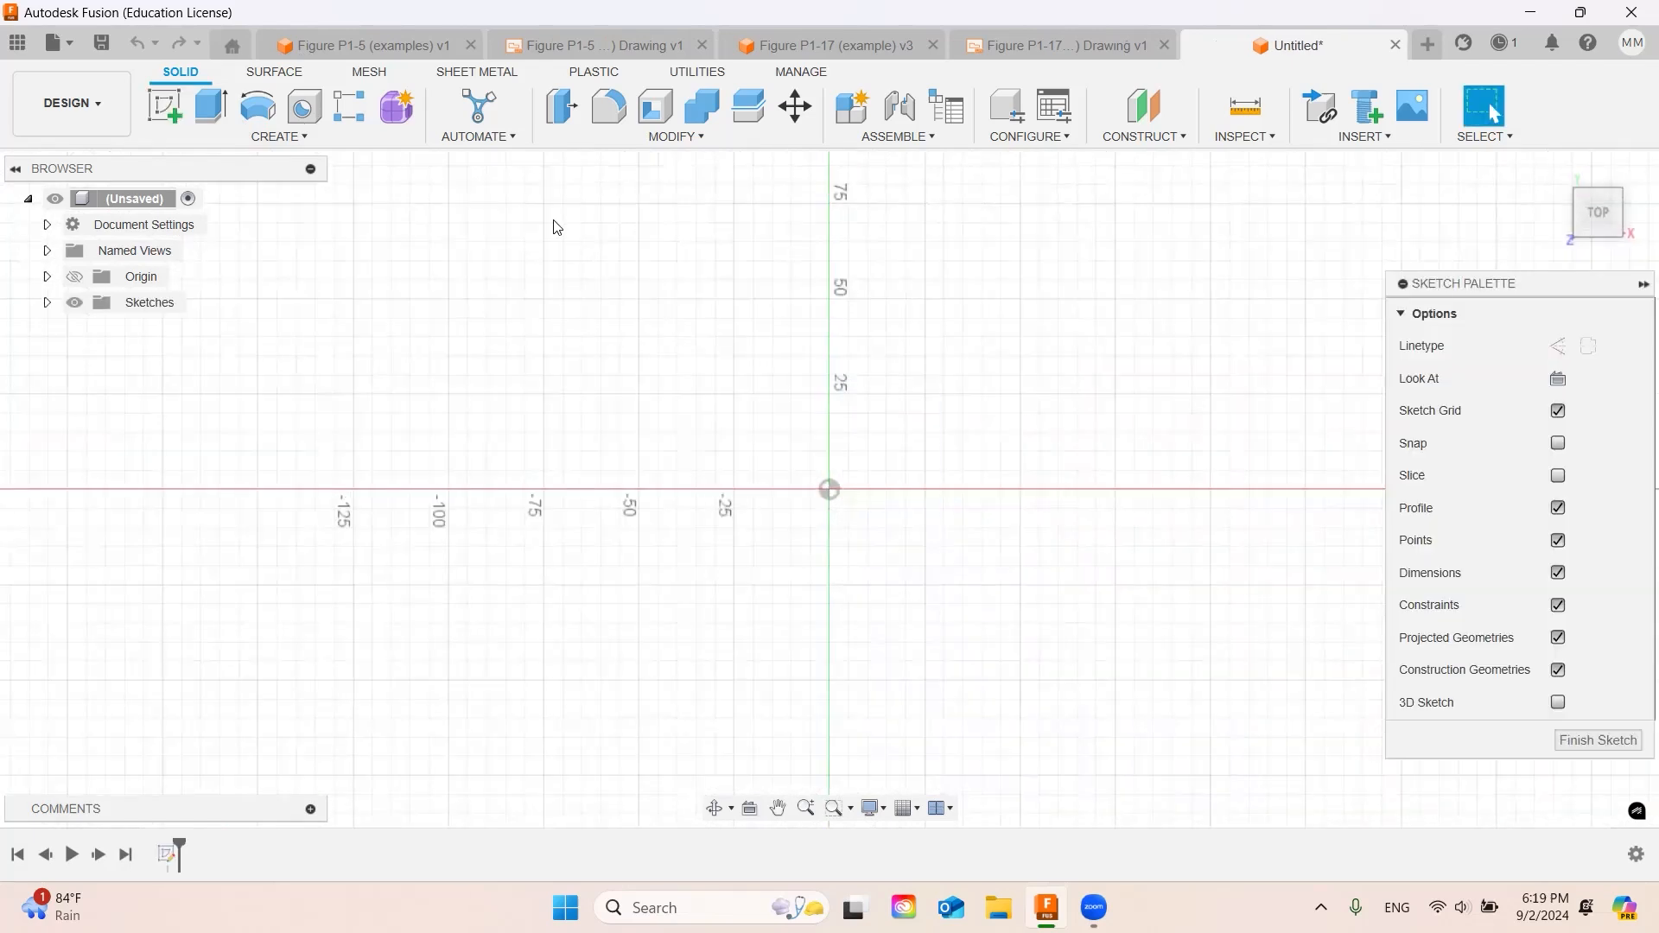
- Sketch three concentric circles centered on the origin with diameters of about 154, 126 and 103 mm
{"action": "left_click", "coordinate": [257, 106]}
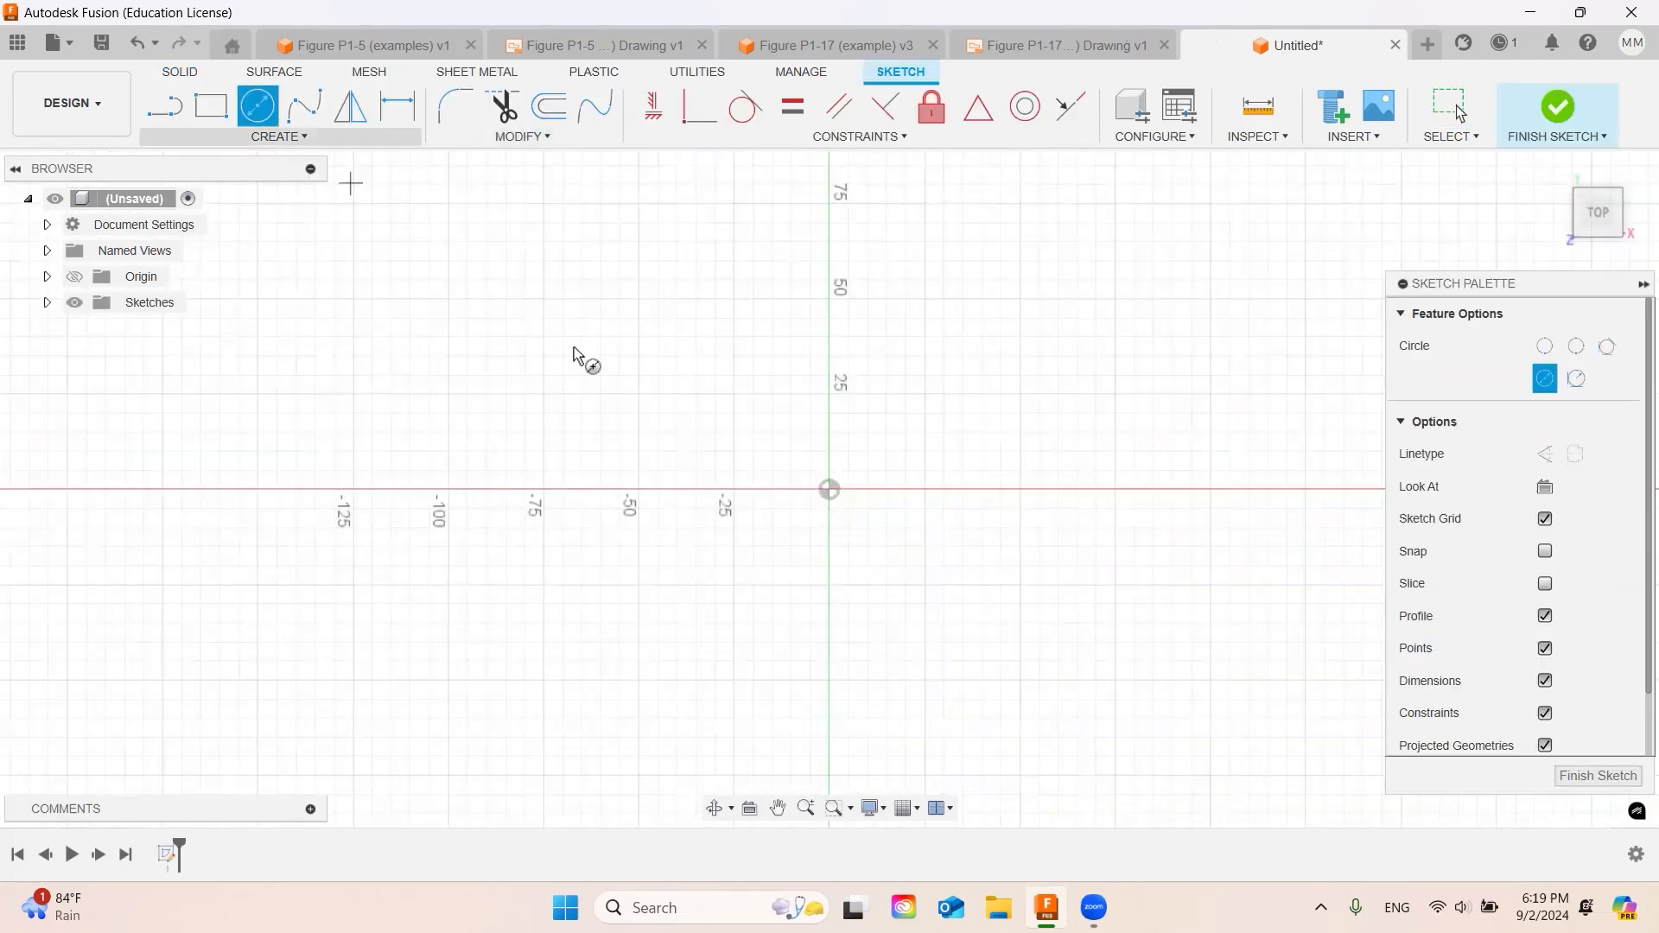
{"action": "left_click", "coordinate": [829, 489]}
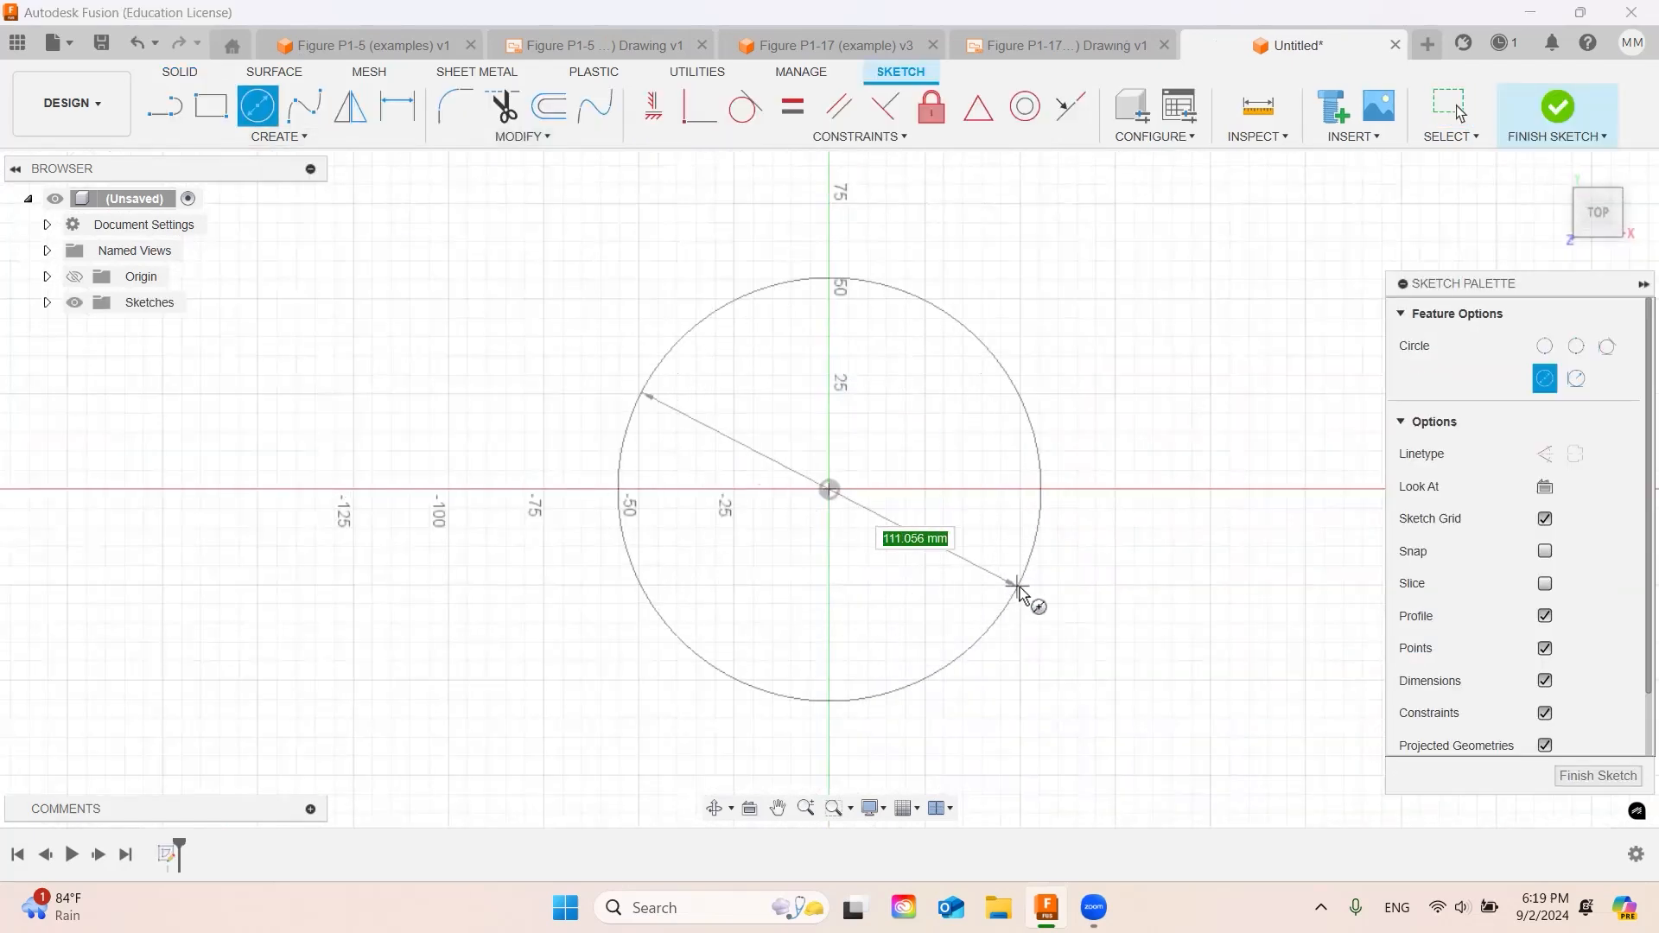
{"action": "left_click", "coordinate": [1090, 625]}
{"action": "left_click", "coordinate": [835, 491]}
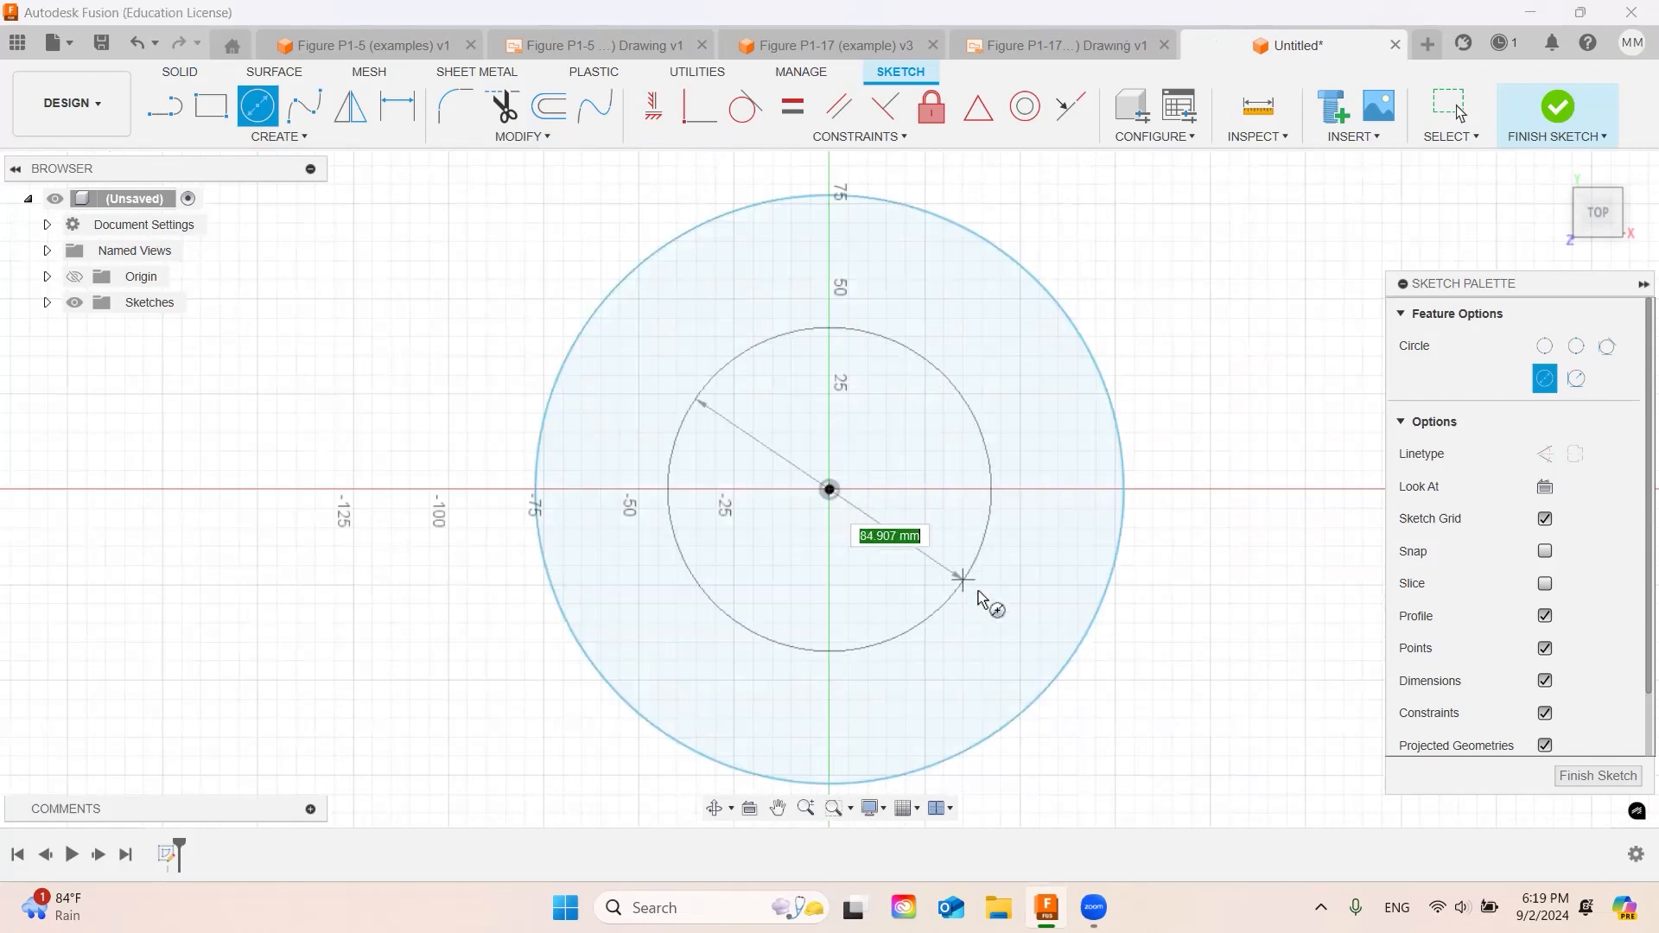
{"action": "left_click", "coordinate": [1023, 631]}
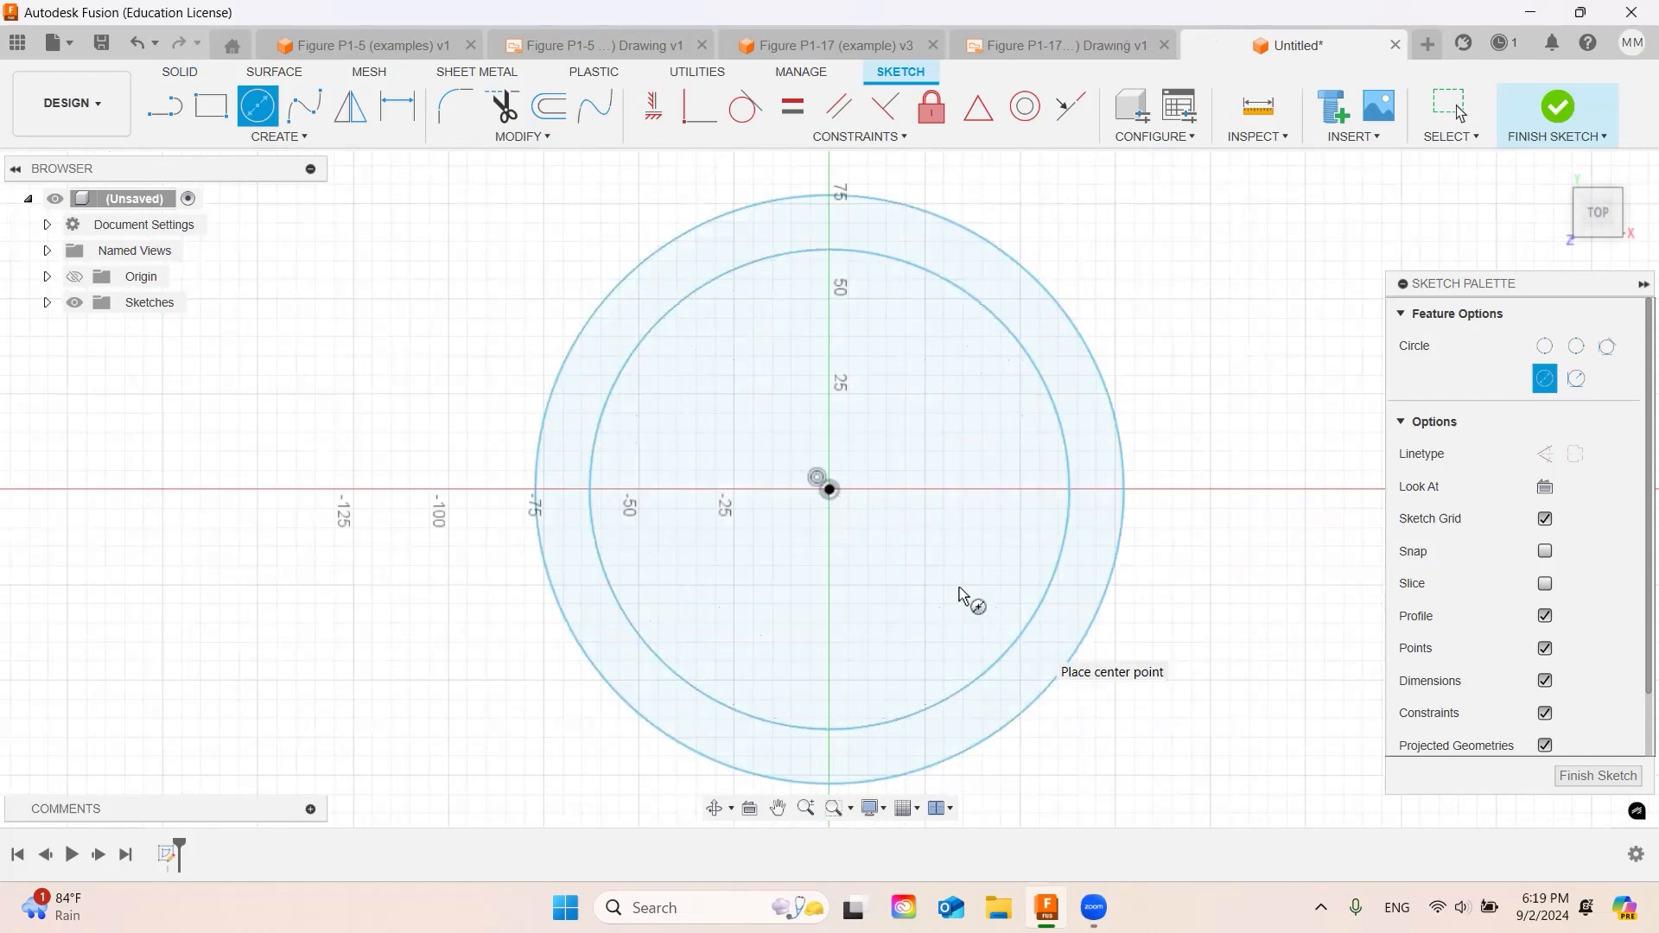
{"action": "left_click", "coordinate": [831, 489]}
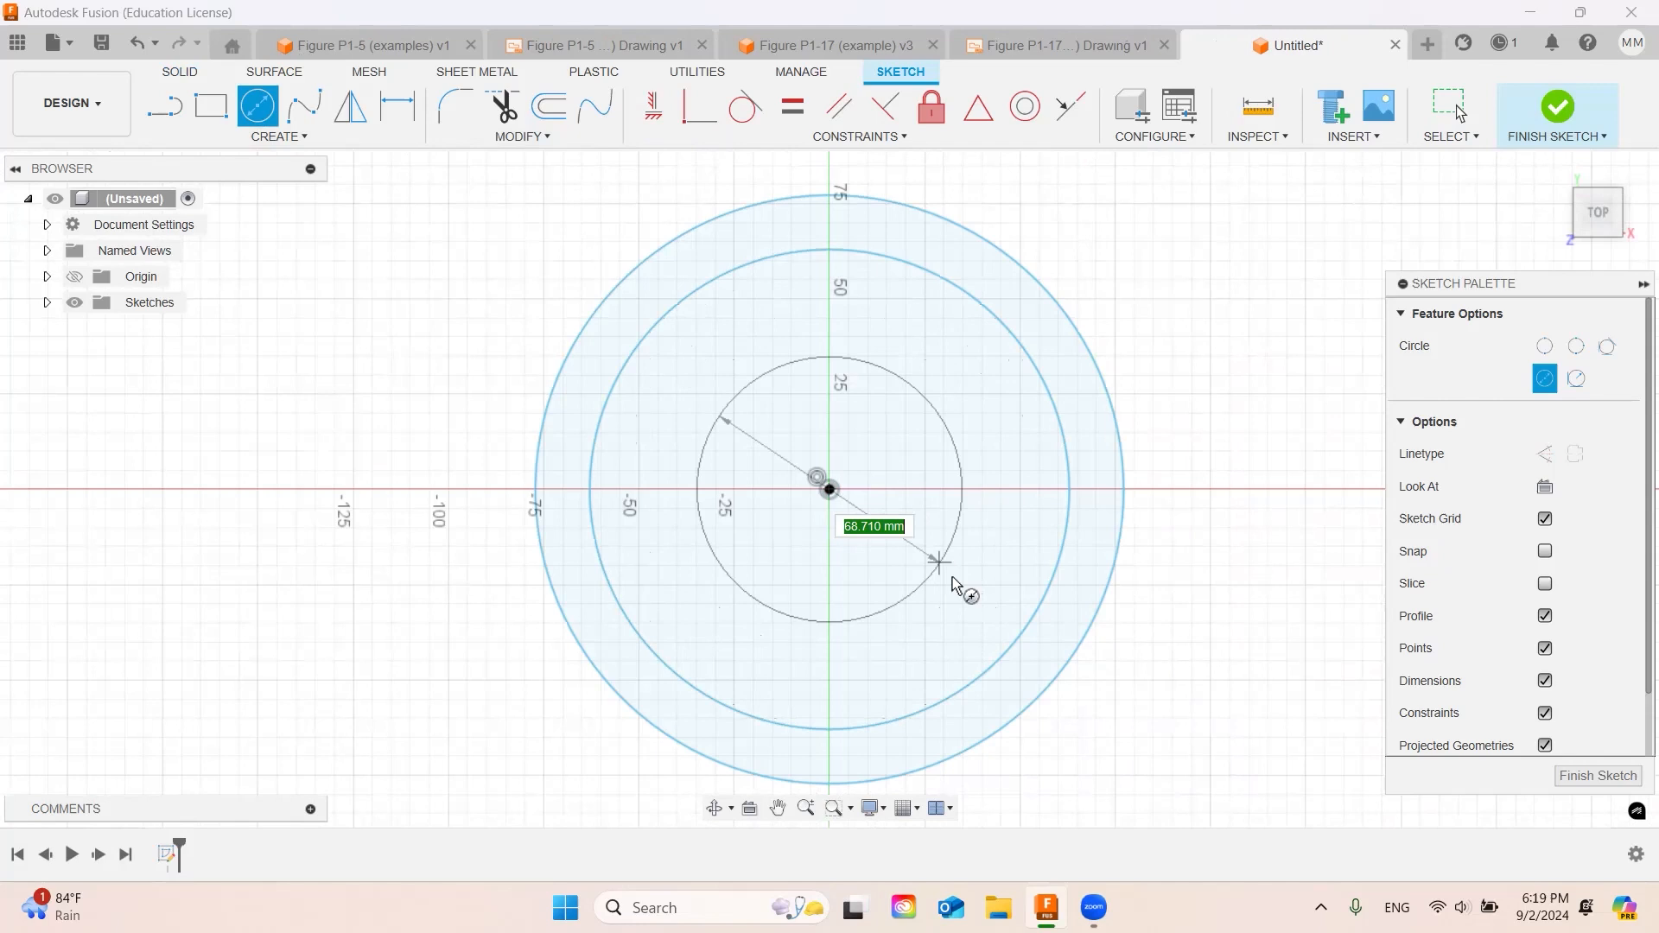
{"action": "left_click", "coordinate": [982, 614]}
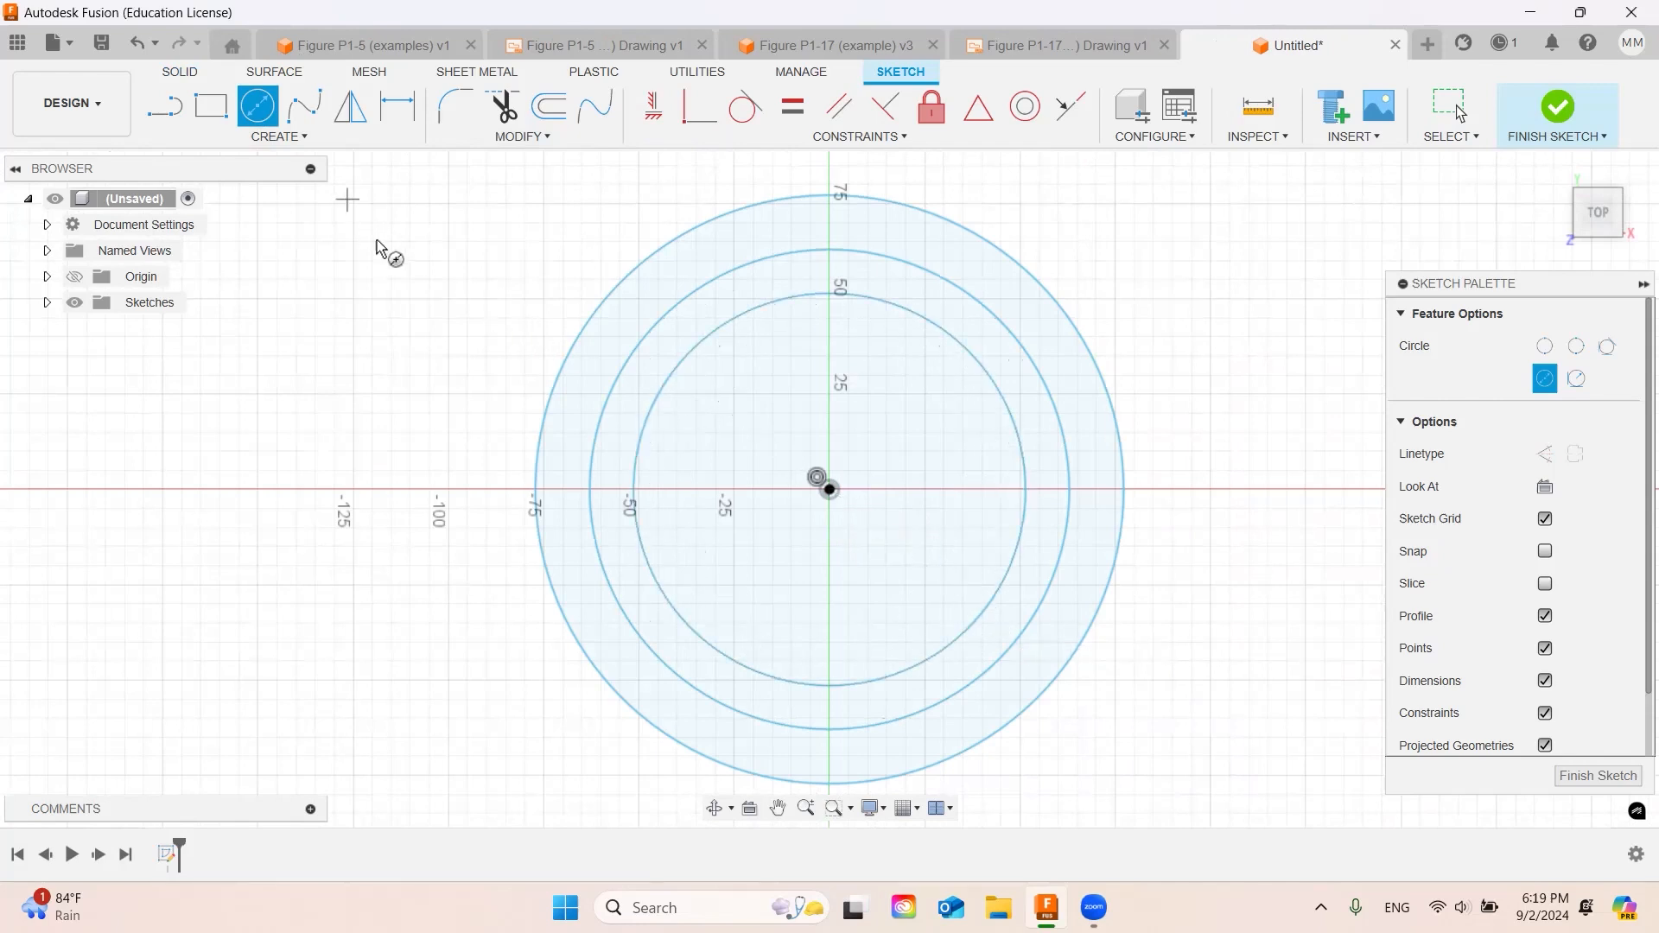
- Dimension the outermost circle to a 160 mm diameter and the innermost circle to 100 mm
{"action": "key", "text": "d"}
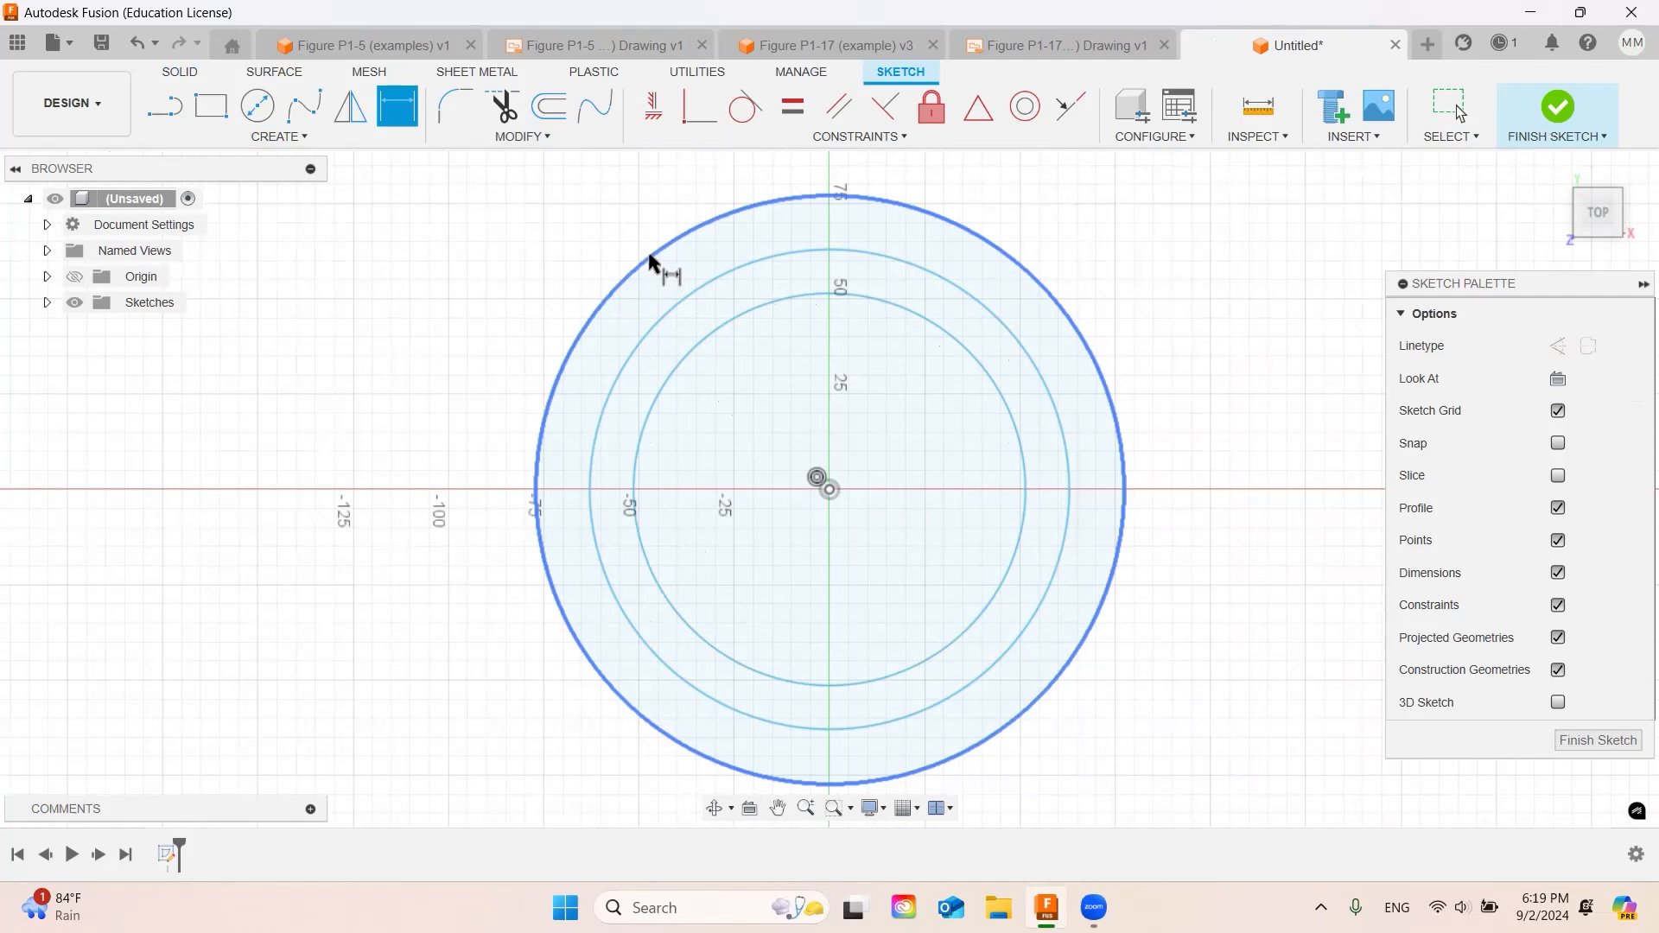
{"action": "left_click", "coordinate": [654, 262]}
{"action": "left_click", "coordinate": [460, 310]}
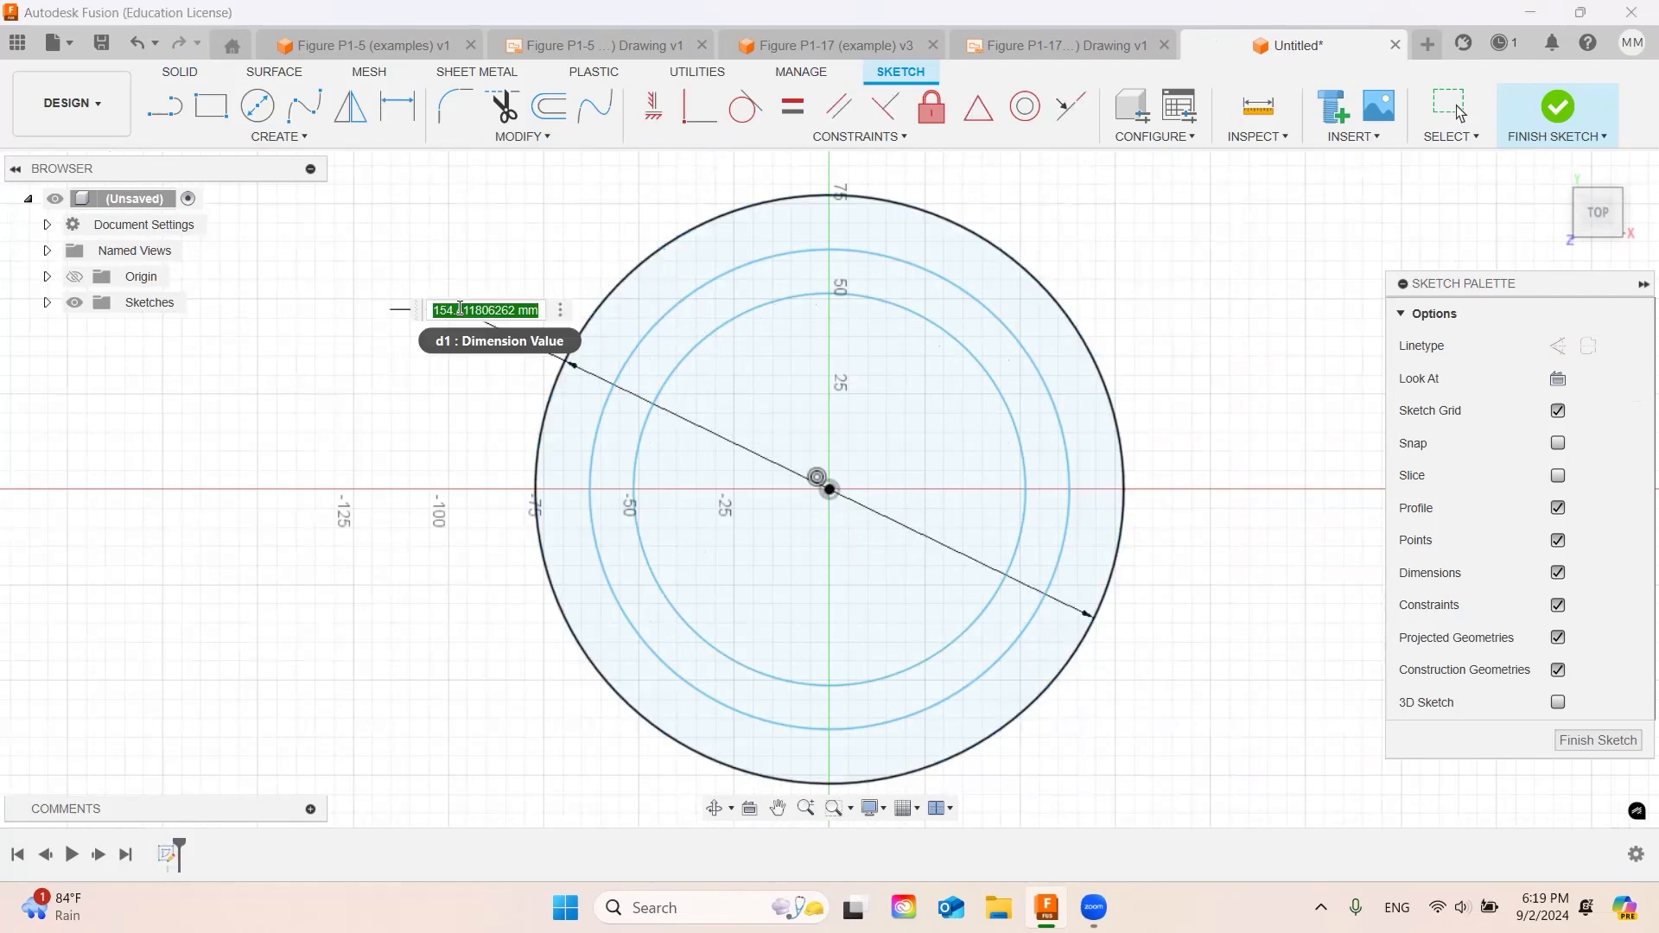
{"action": "type", "text": "160"}
{"action": "key", "text": "Return"}
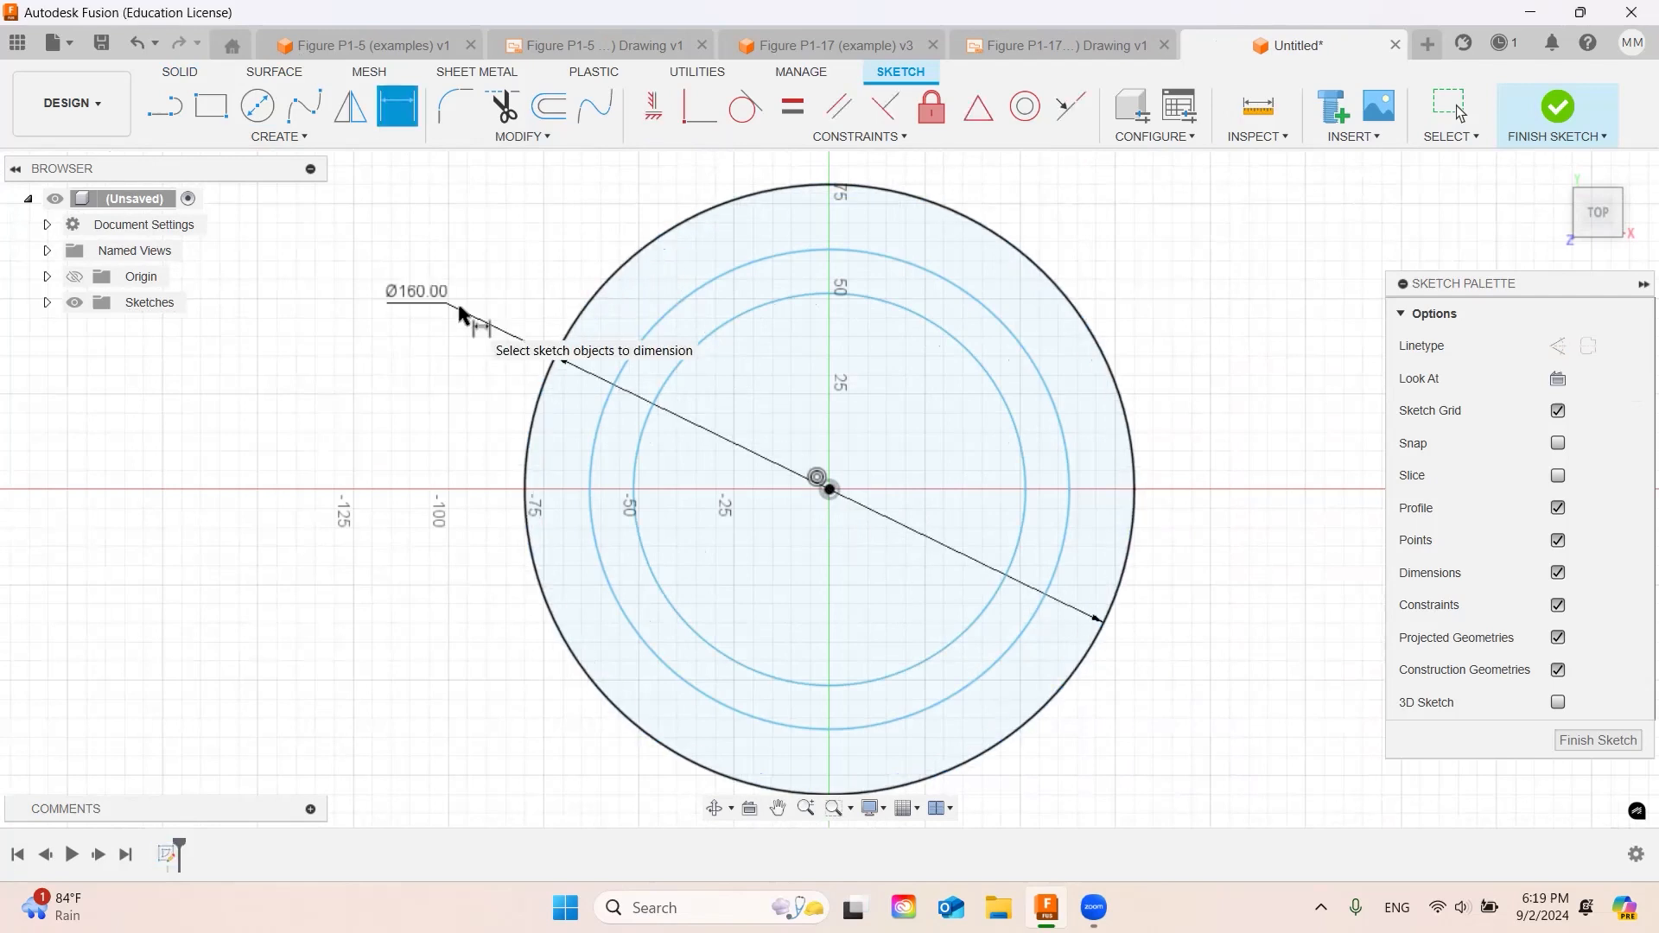
{"action": "left_click", "coordinate": [722, 329]}
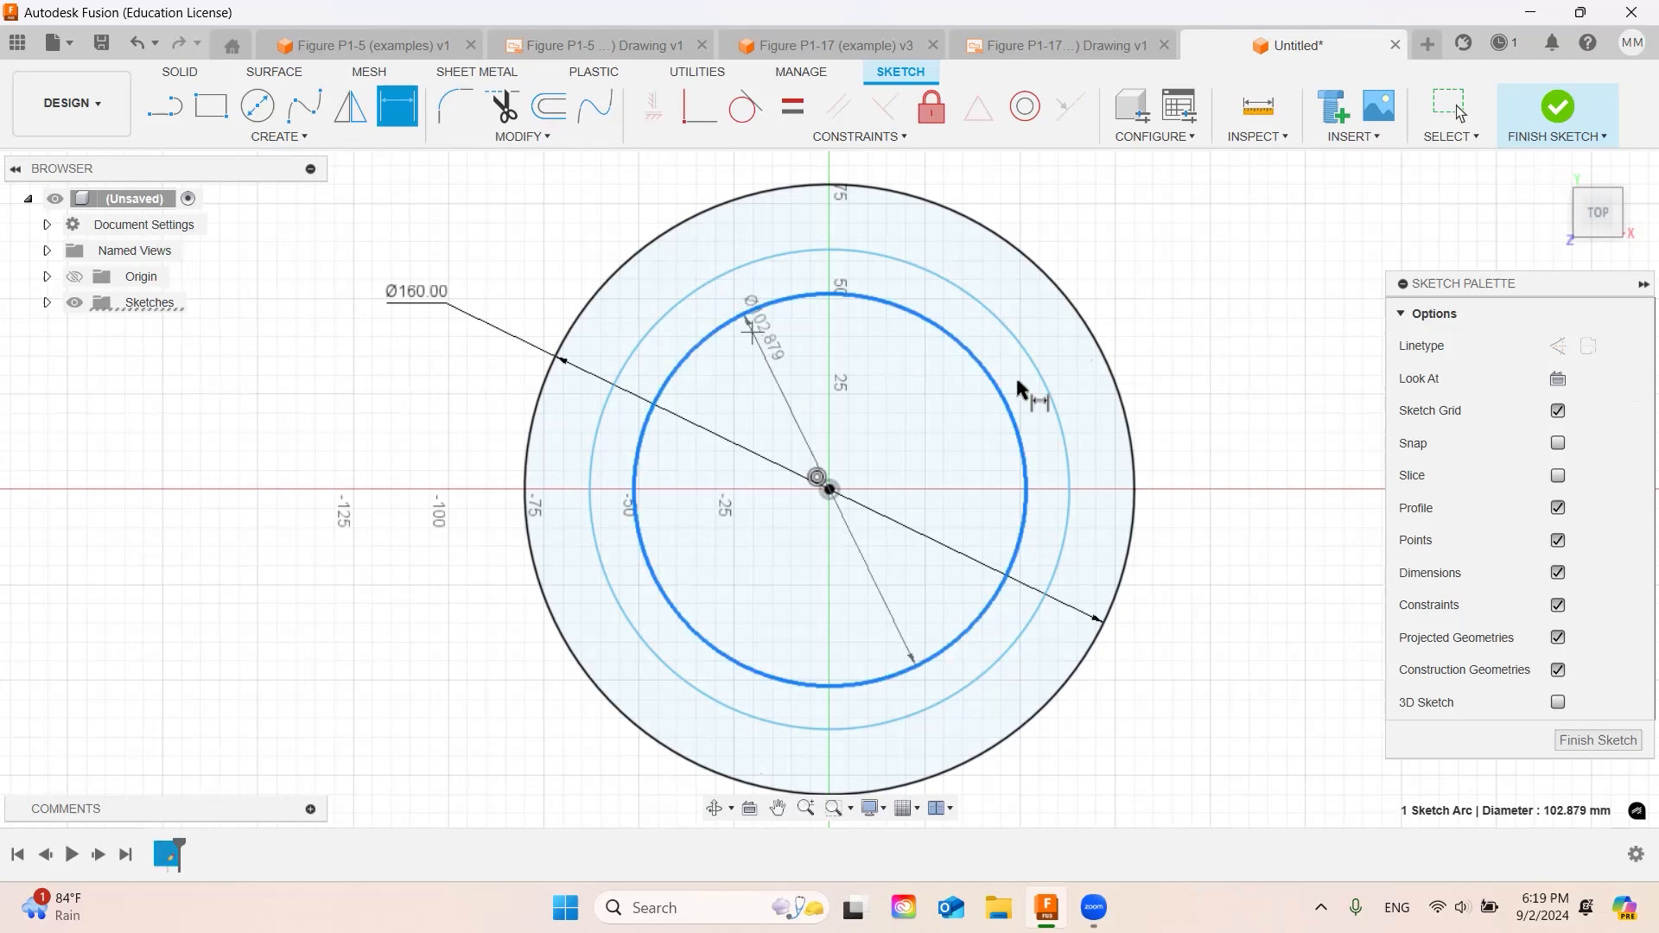
{"action": "left_click", "coordinate": [952, 446]}
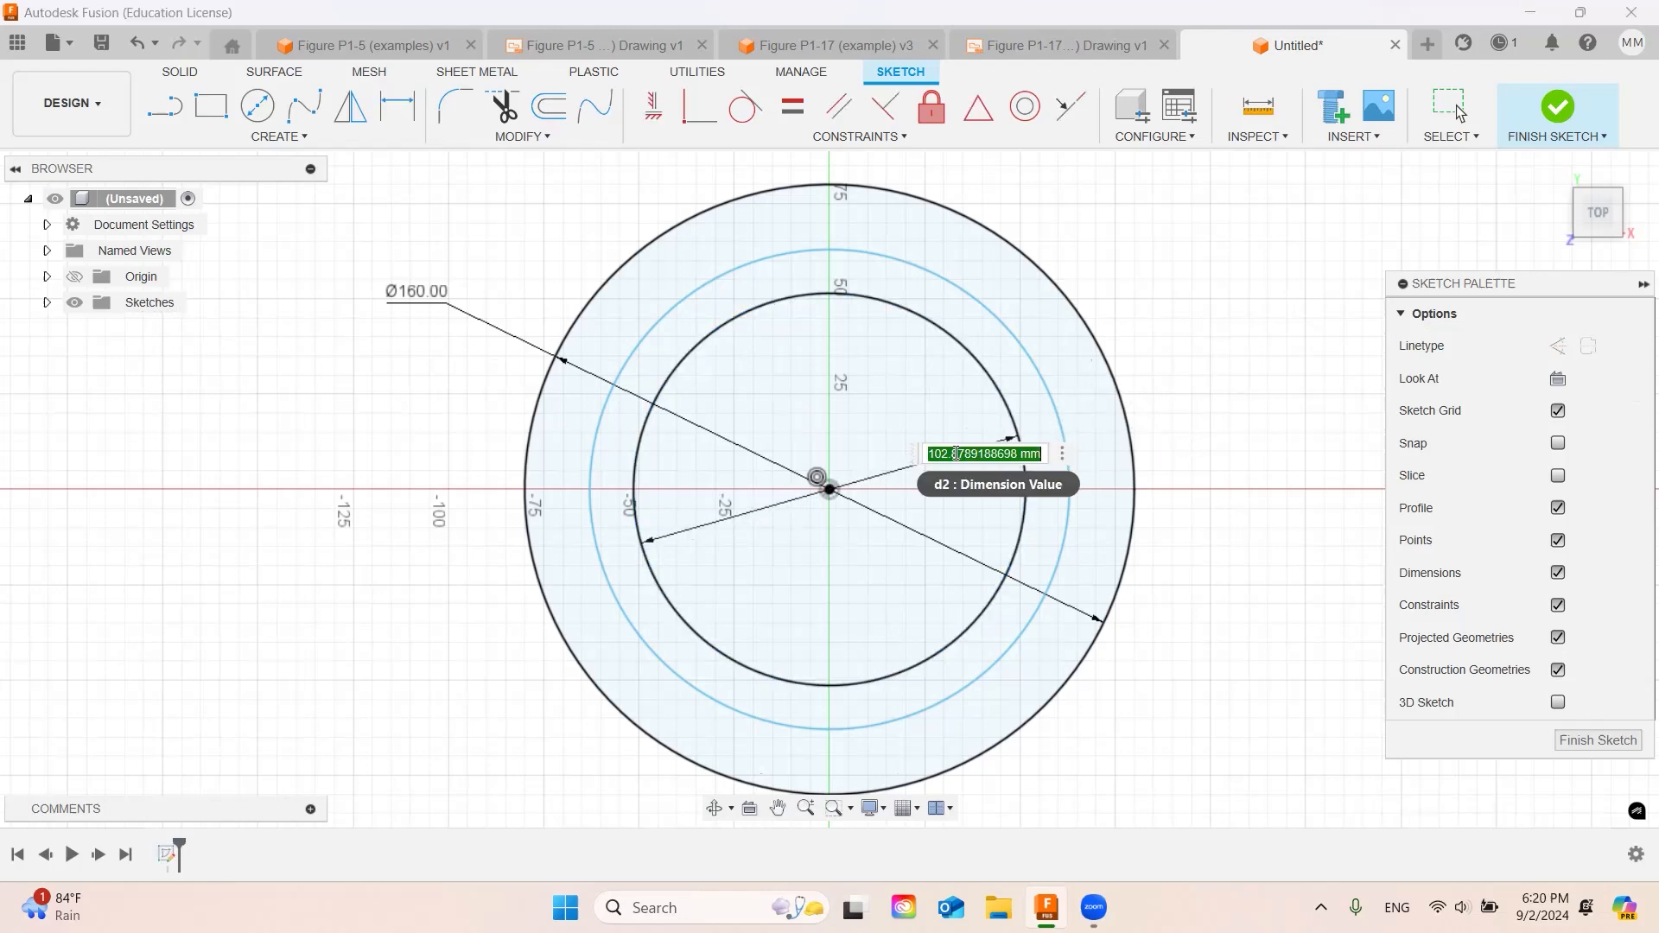
{"action": "type", "text": "100"}
{"action": "key", "text": "Return"}
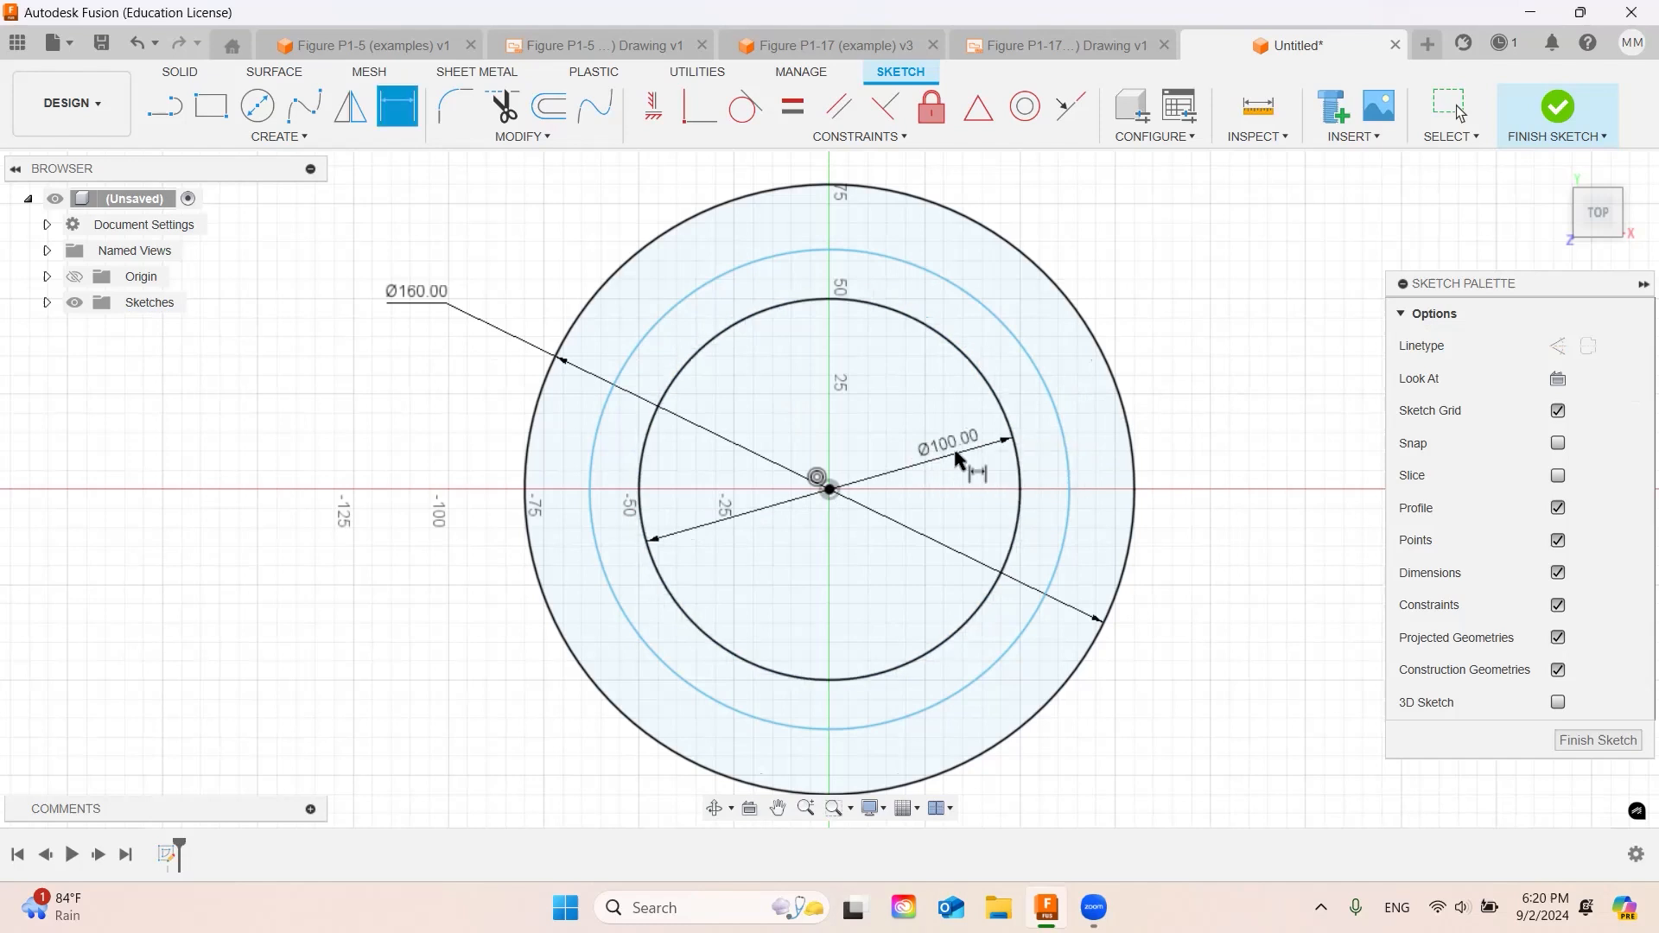
- Dimension the middle circle to a diameter of 130.52 mm
{"action": "left_click", "coordinate": [1007, 336]}
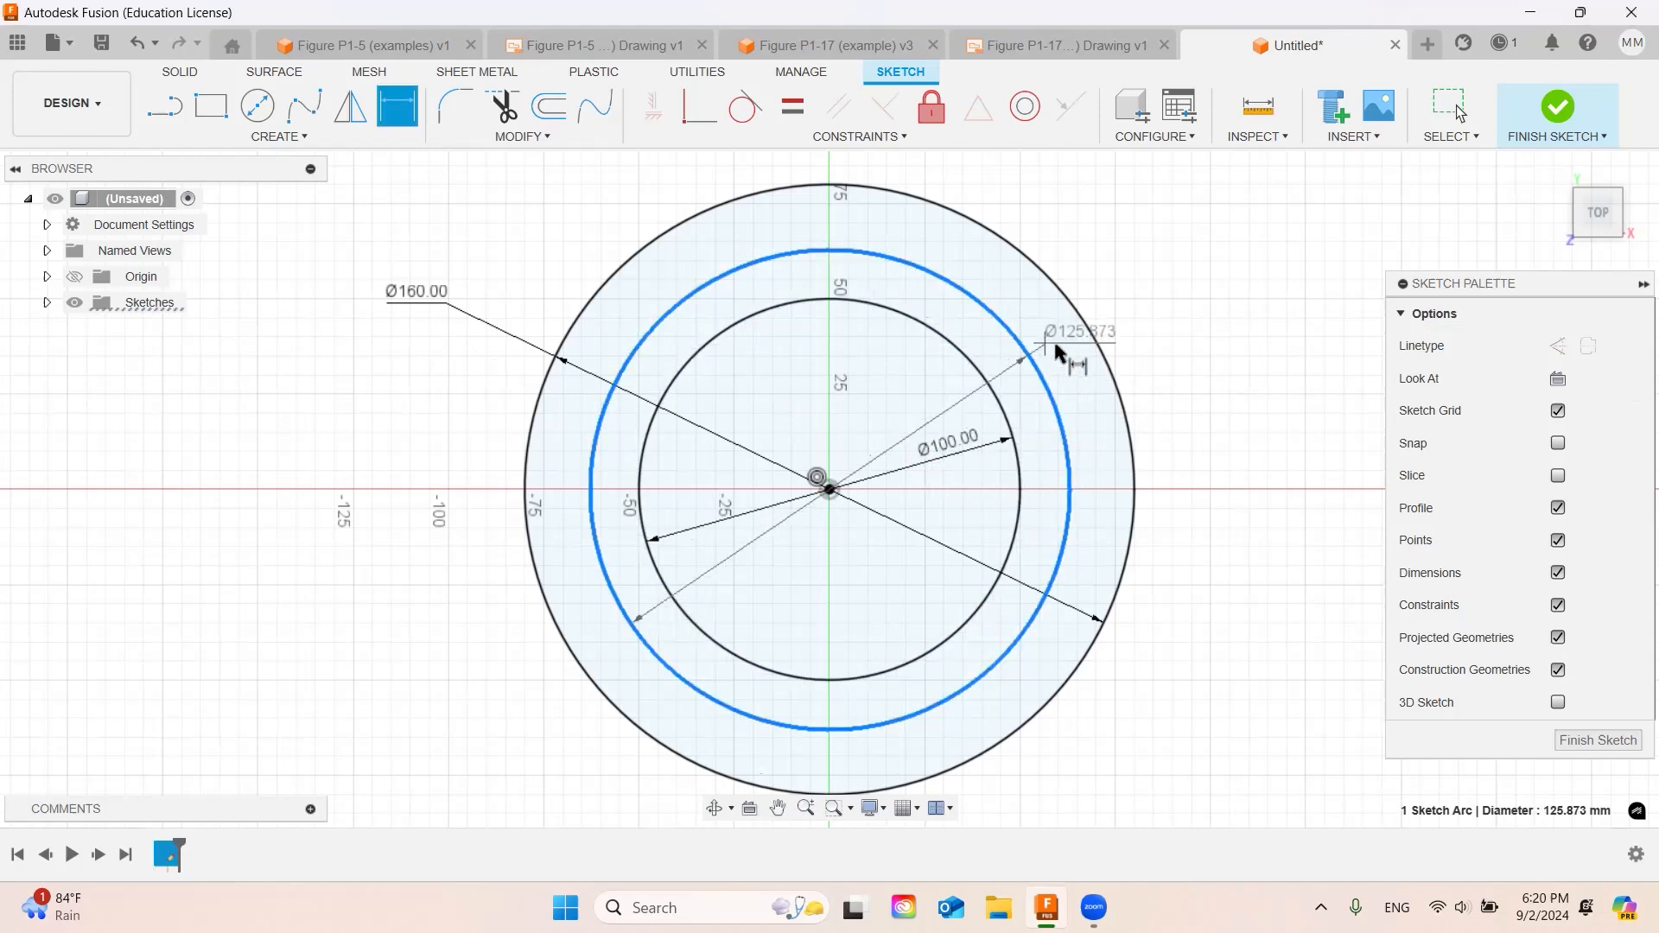
{"action": "left_click", "coordinate": [1205, 298]}
{"action": "key", "text": "Right"}
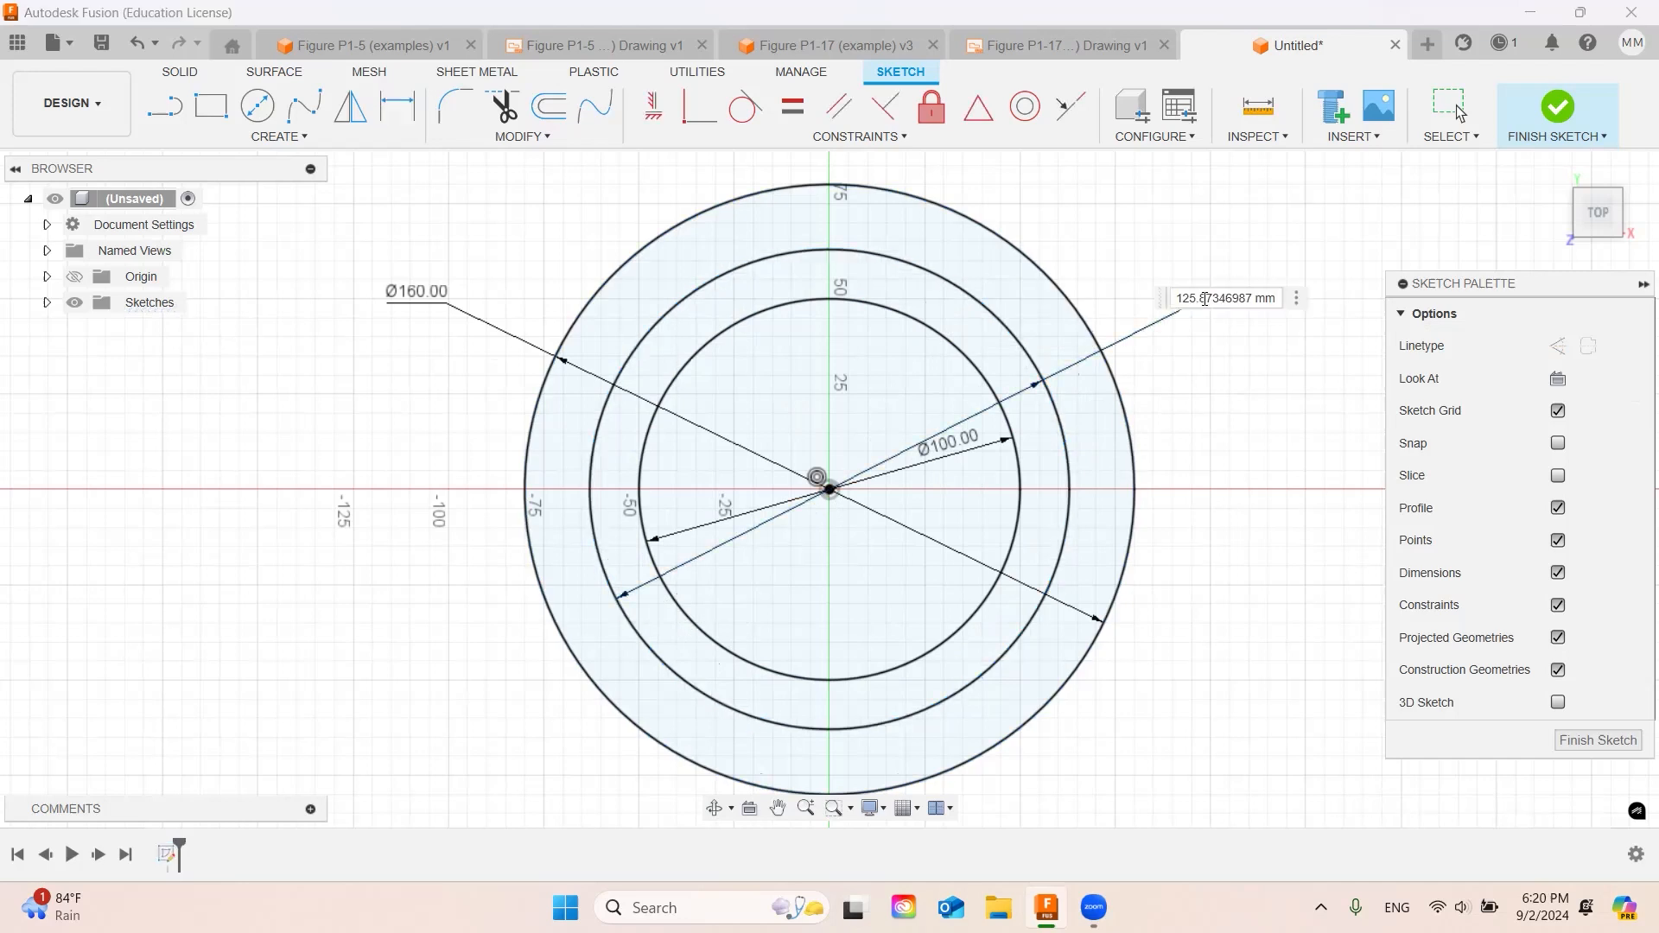
{"action": "double_click", "coordinate": [1204, 298]}
{"action": "type", "text": "130.52"}
{"action": "key", "text": "Return"}
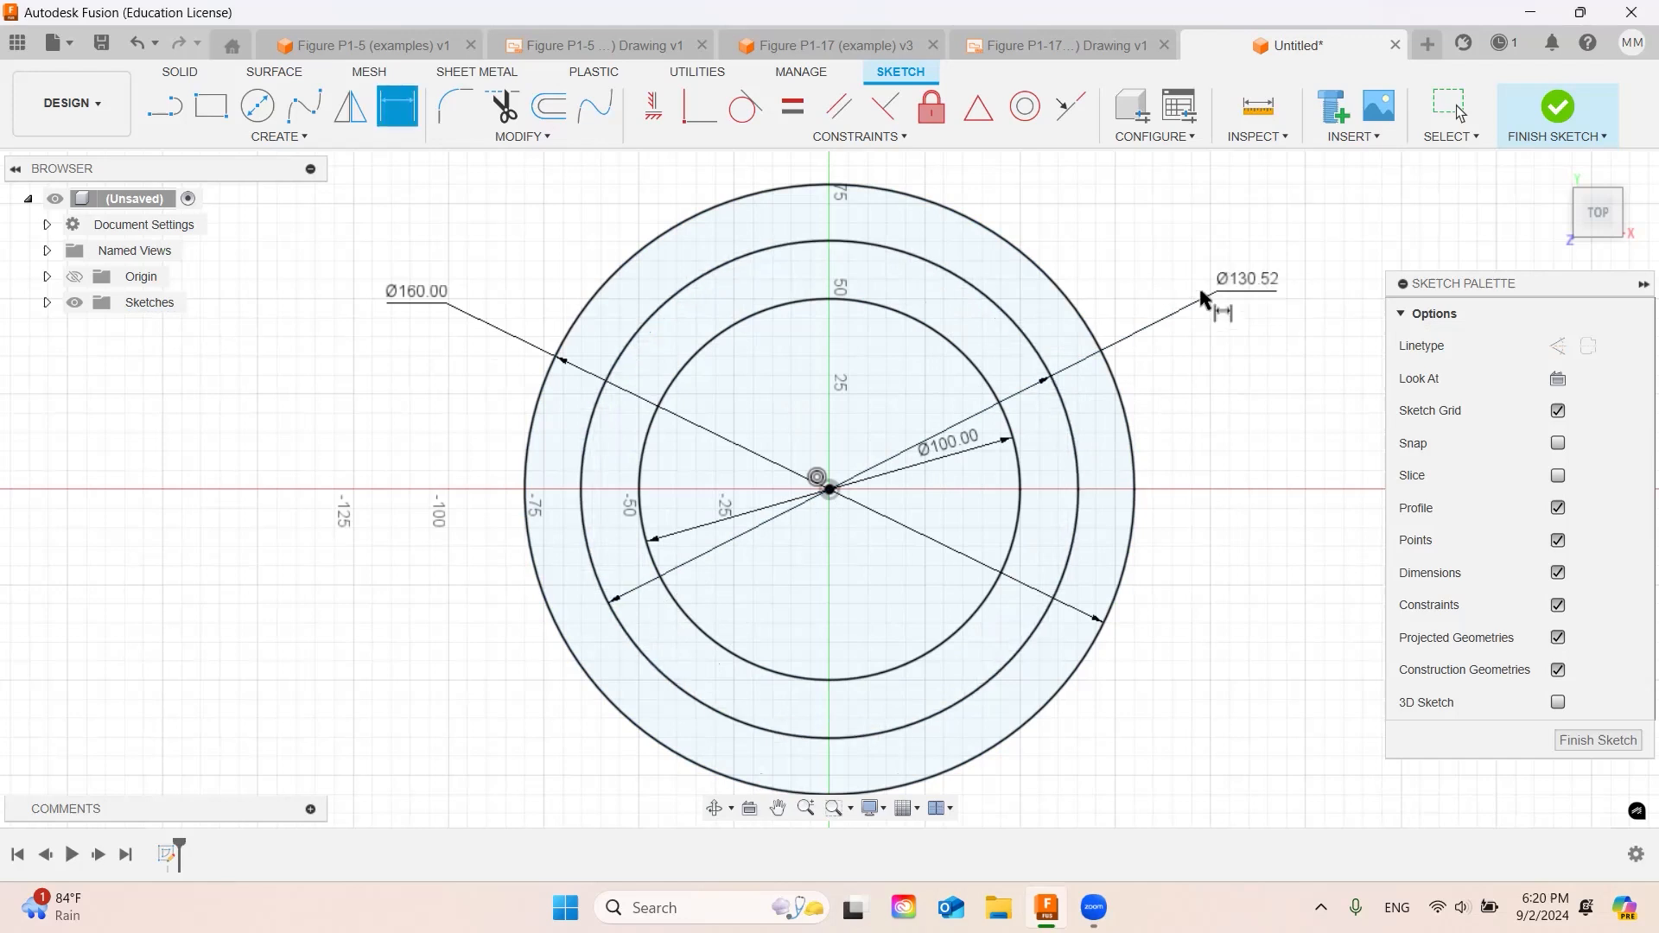
{"action": "key", "text": "Escape"}
- Convert the middle 130.52 mm circle to construction geometry
{"action": "left_click", "coordinate": [920, 264]}
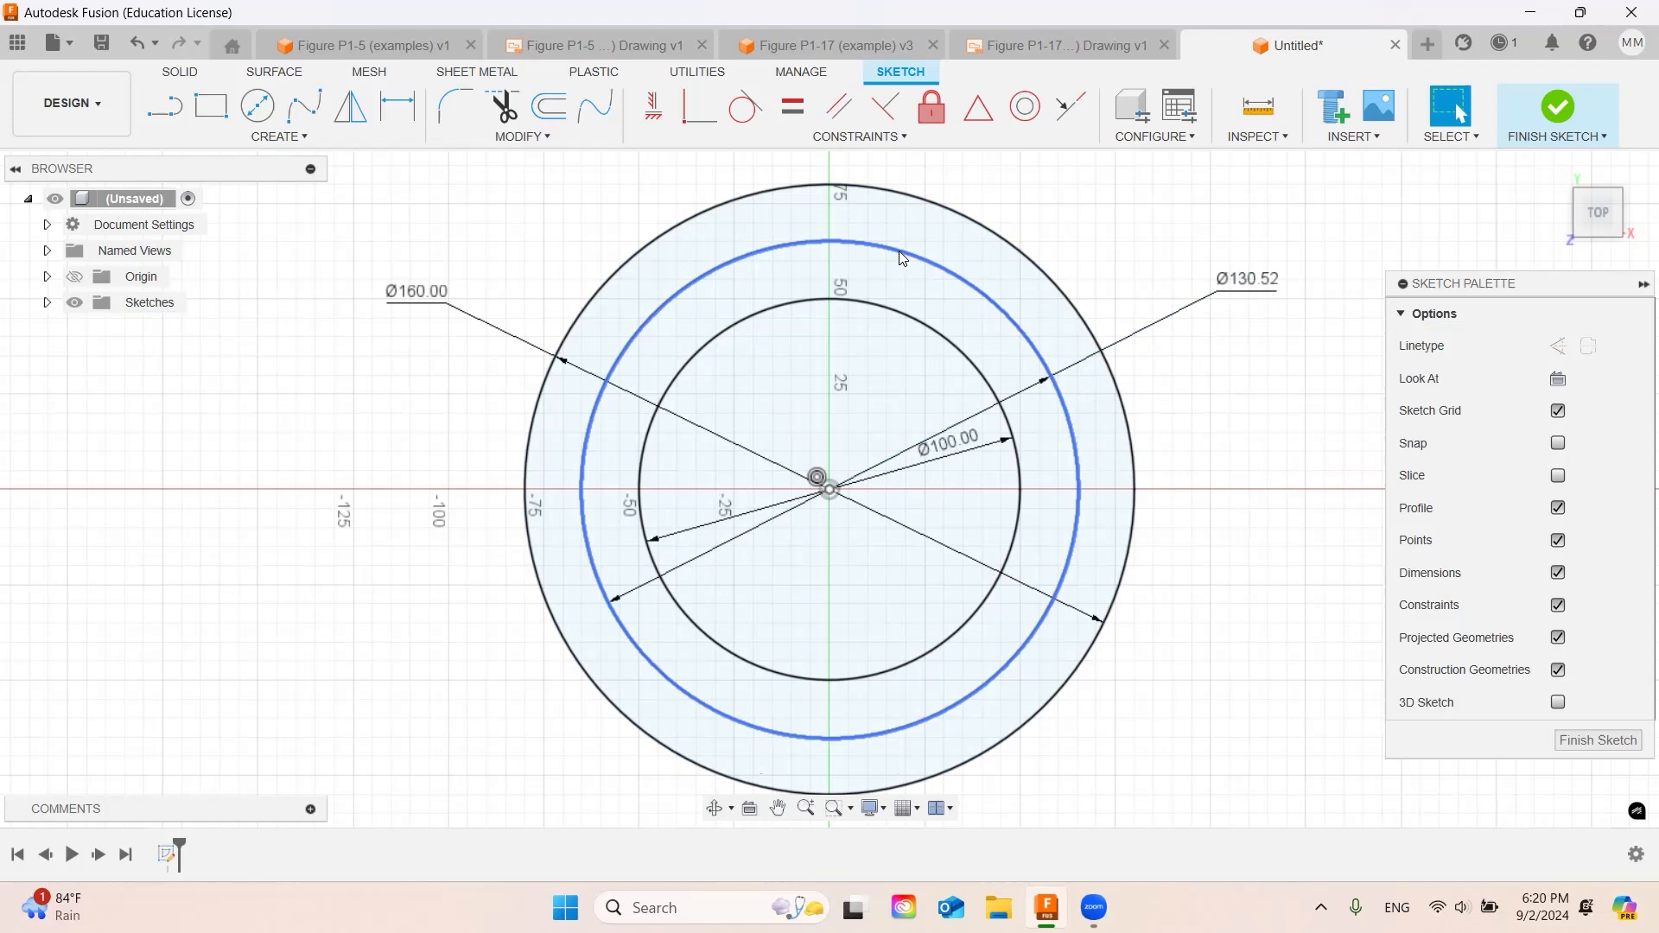
{"action": "left_click", "coordinate": [899, 250]}
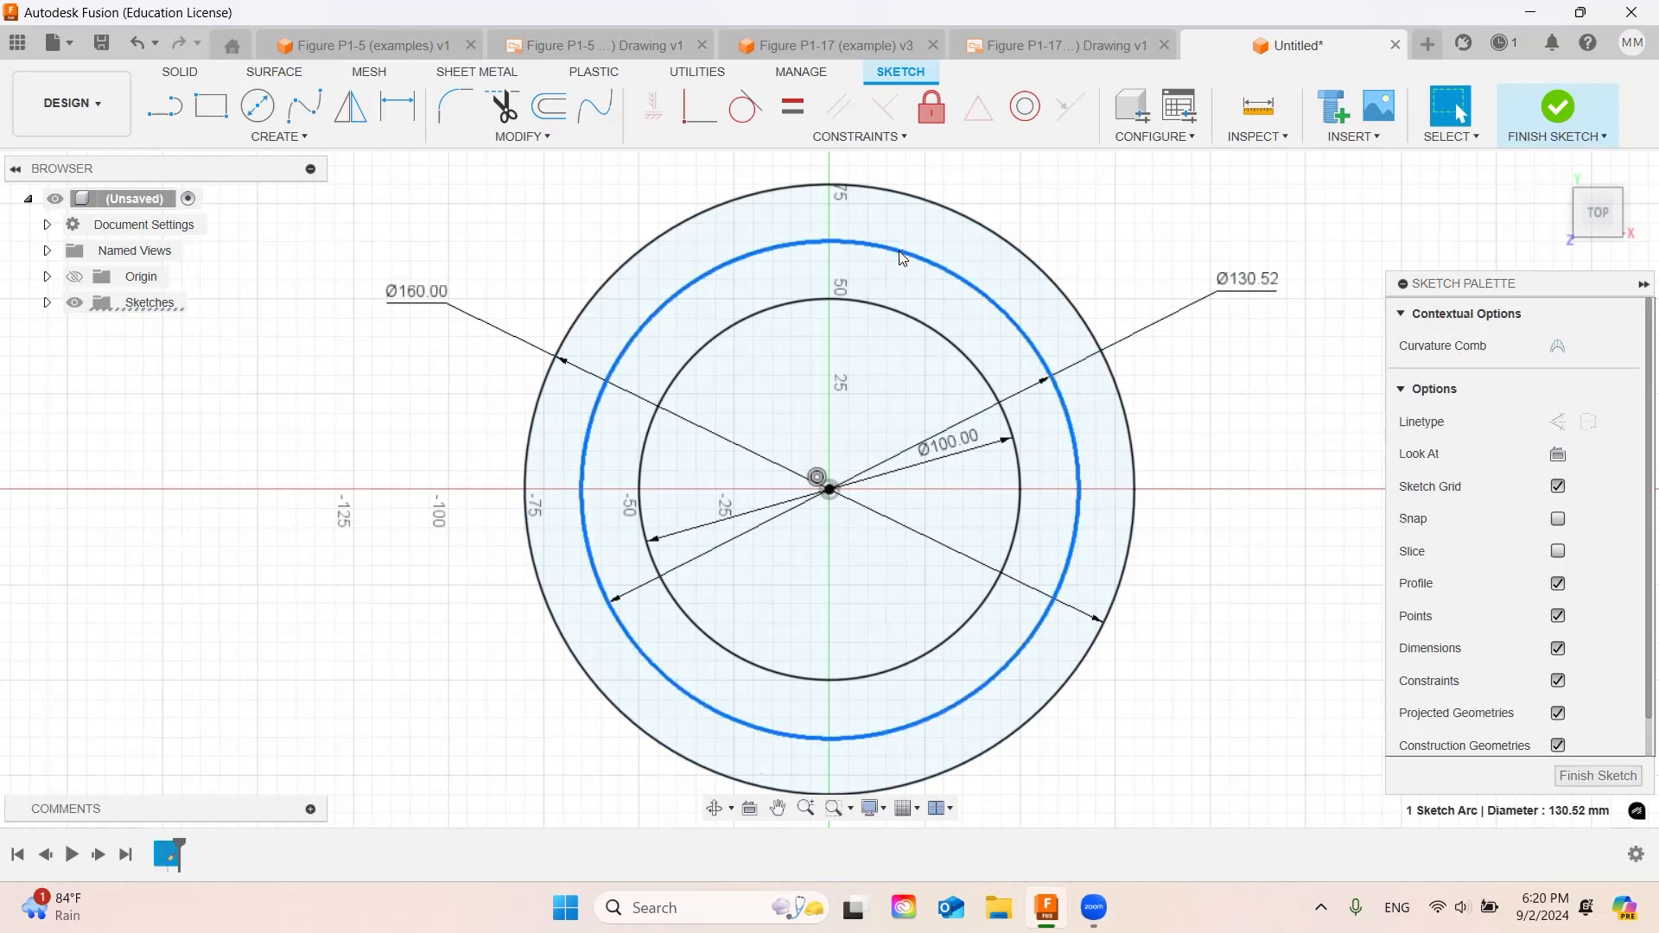
{"action": "right_click", "coordinate": [898, 258]}
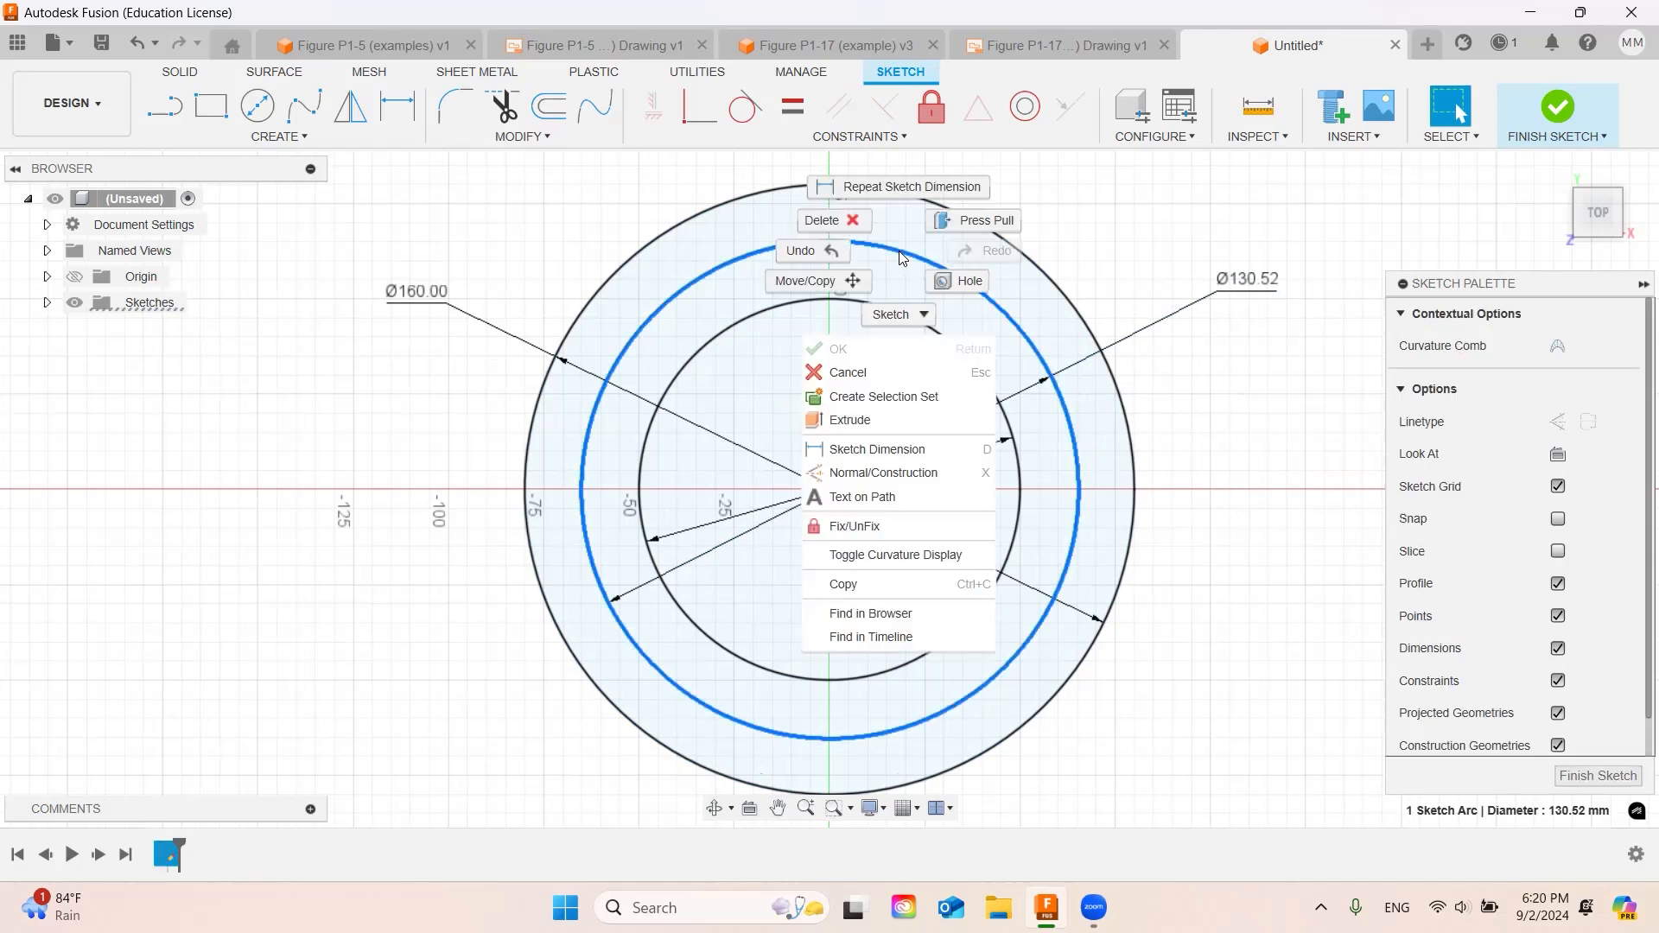
{"action": "left_click", "coordinate": [908, 474]}
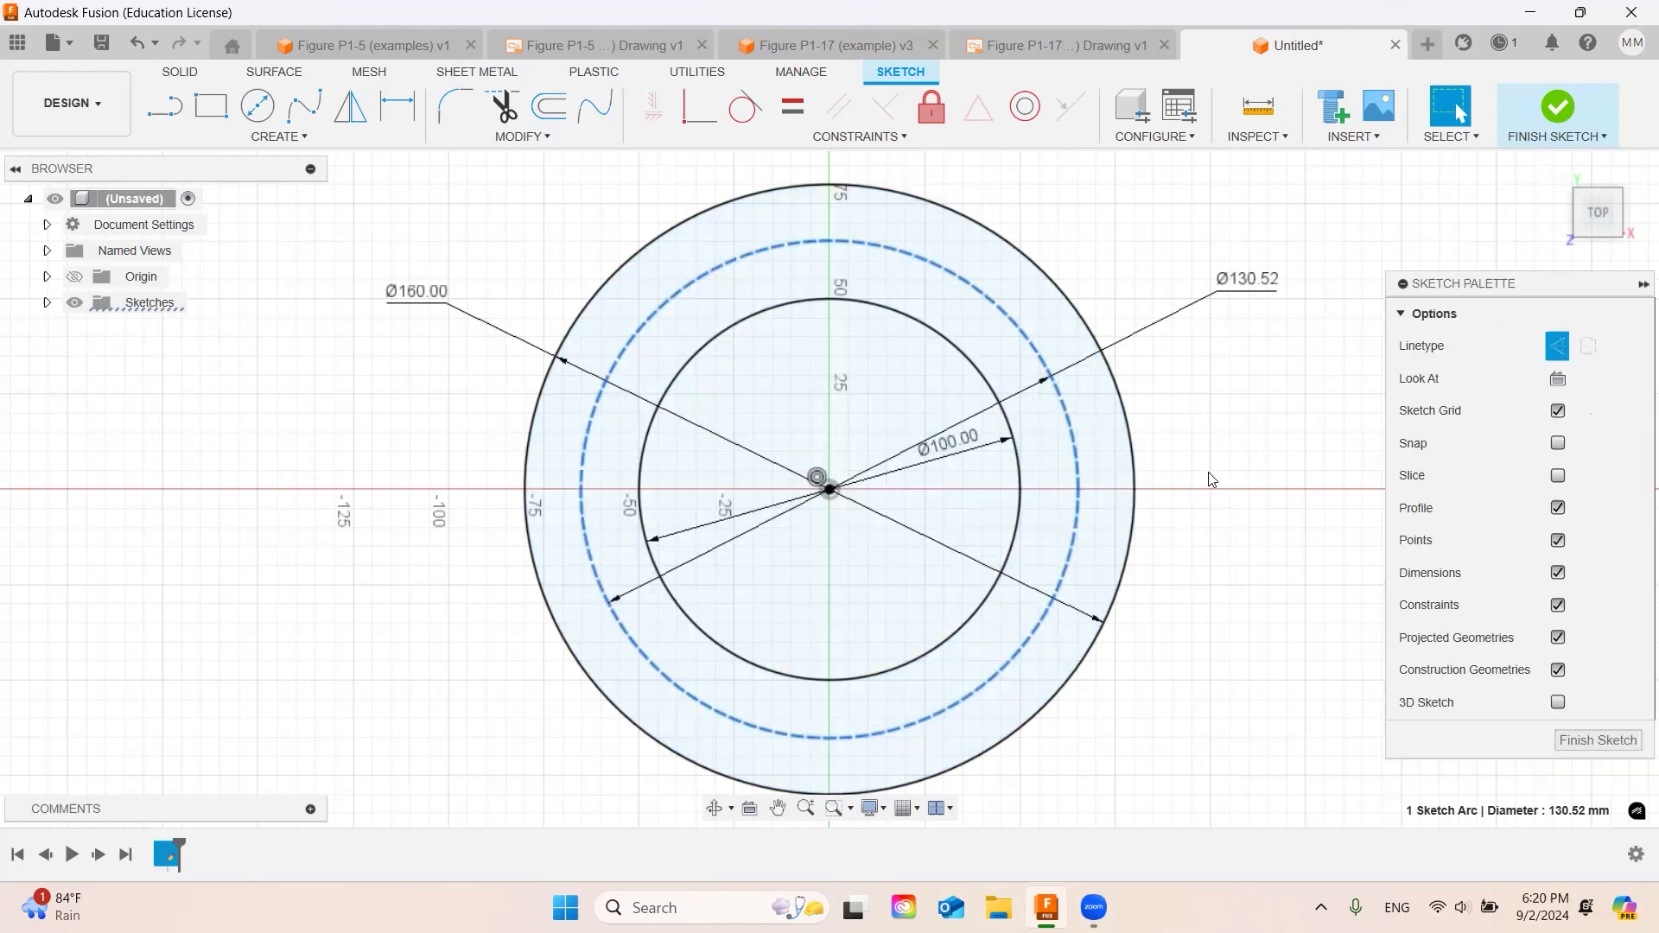
{"action": "key", "text": "Escape"}
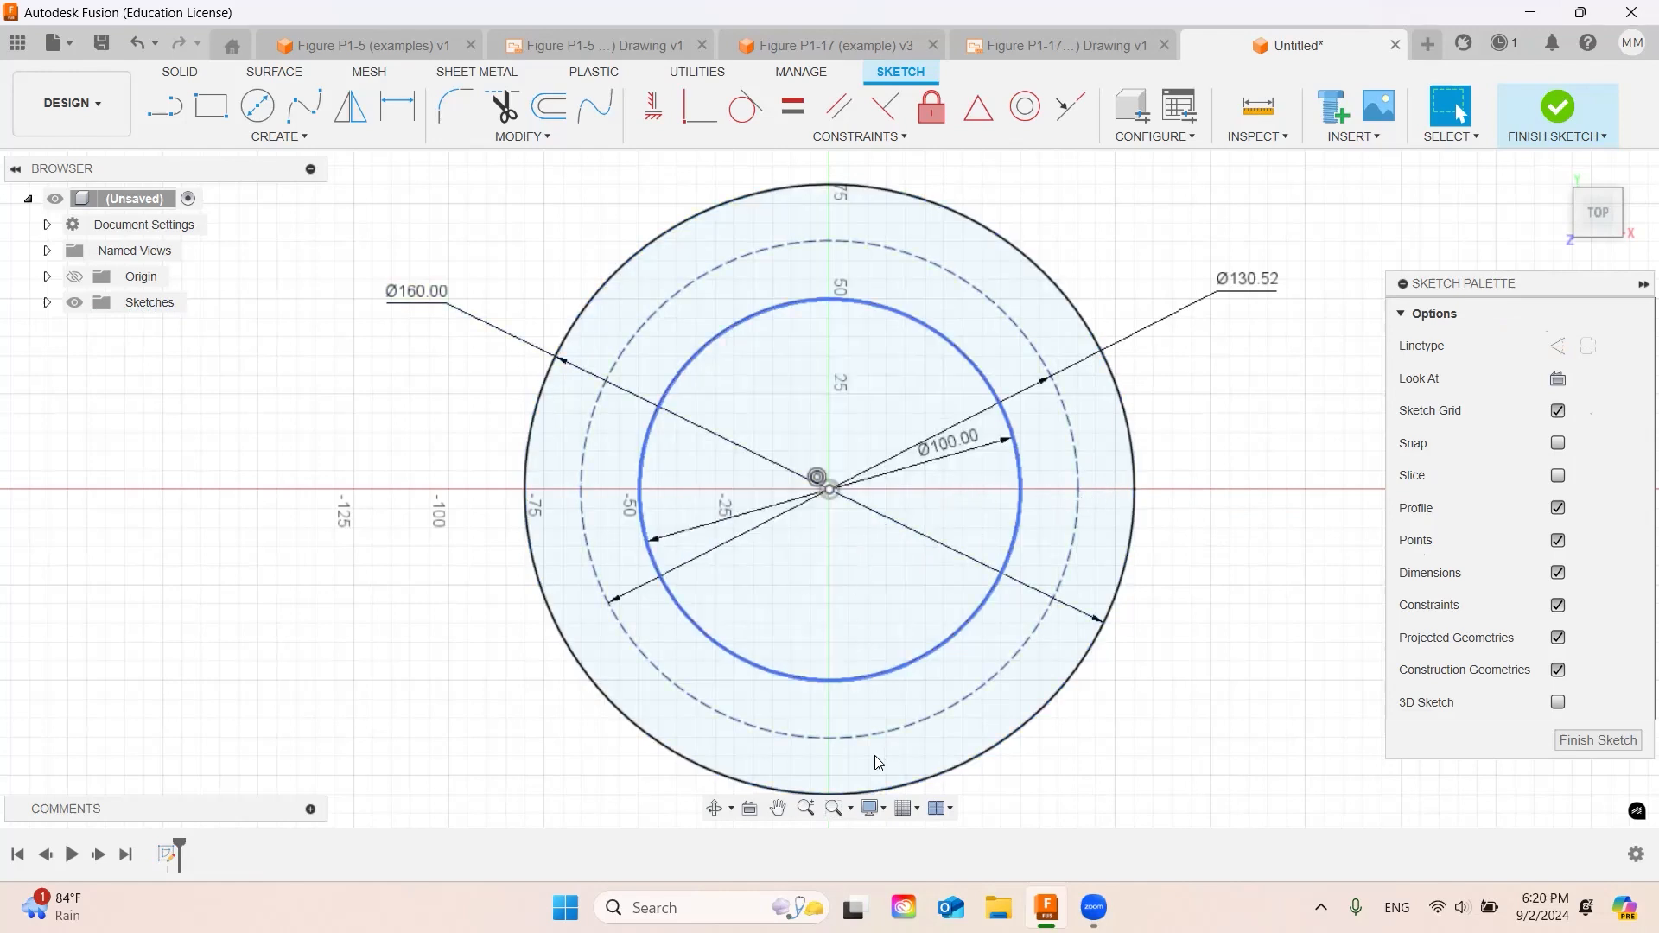
{"action": "left_click", "coordinate": [1329, 533]}
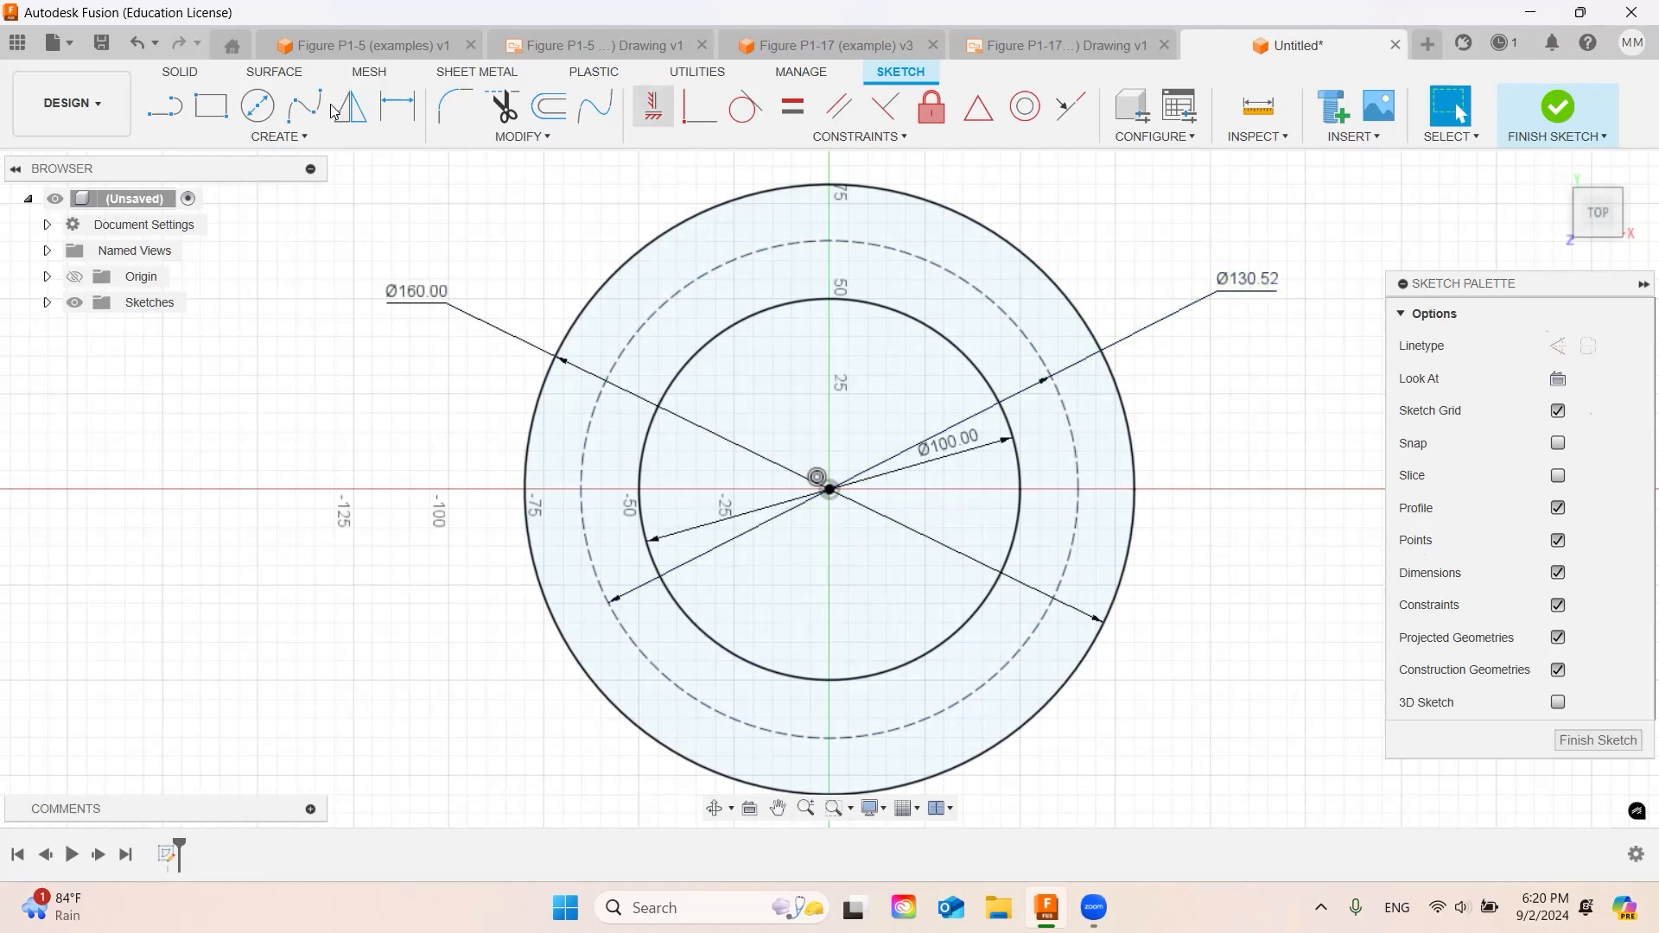
- Sketch a small circle centered on the dashed construction circle, just above the horizontal axis, and dimension its diameter to 15 mm
{"action": "left_click", "coordinate": [259, 108]}
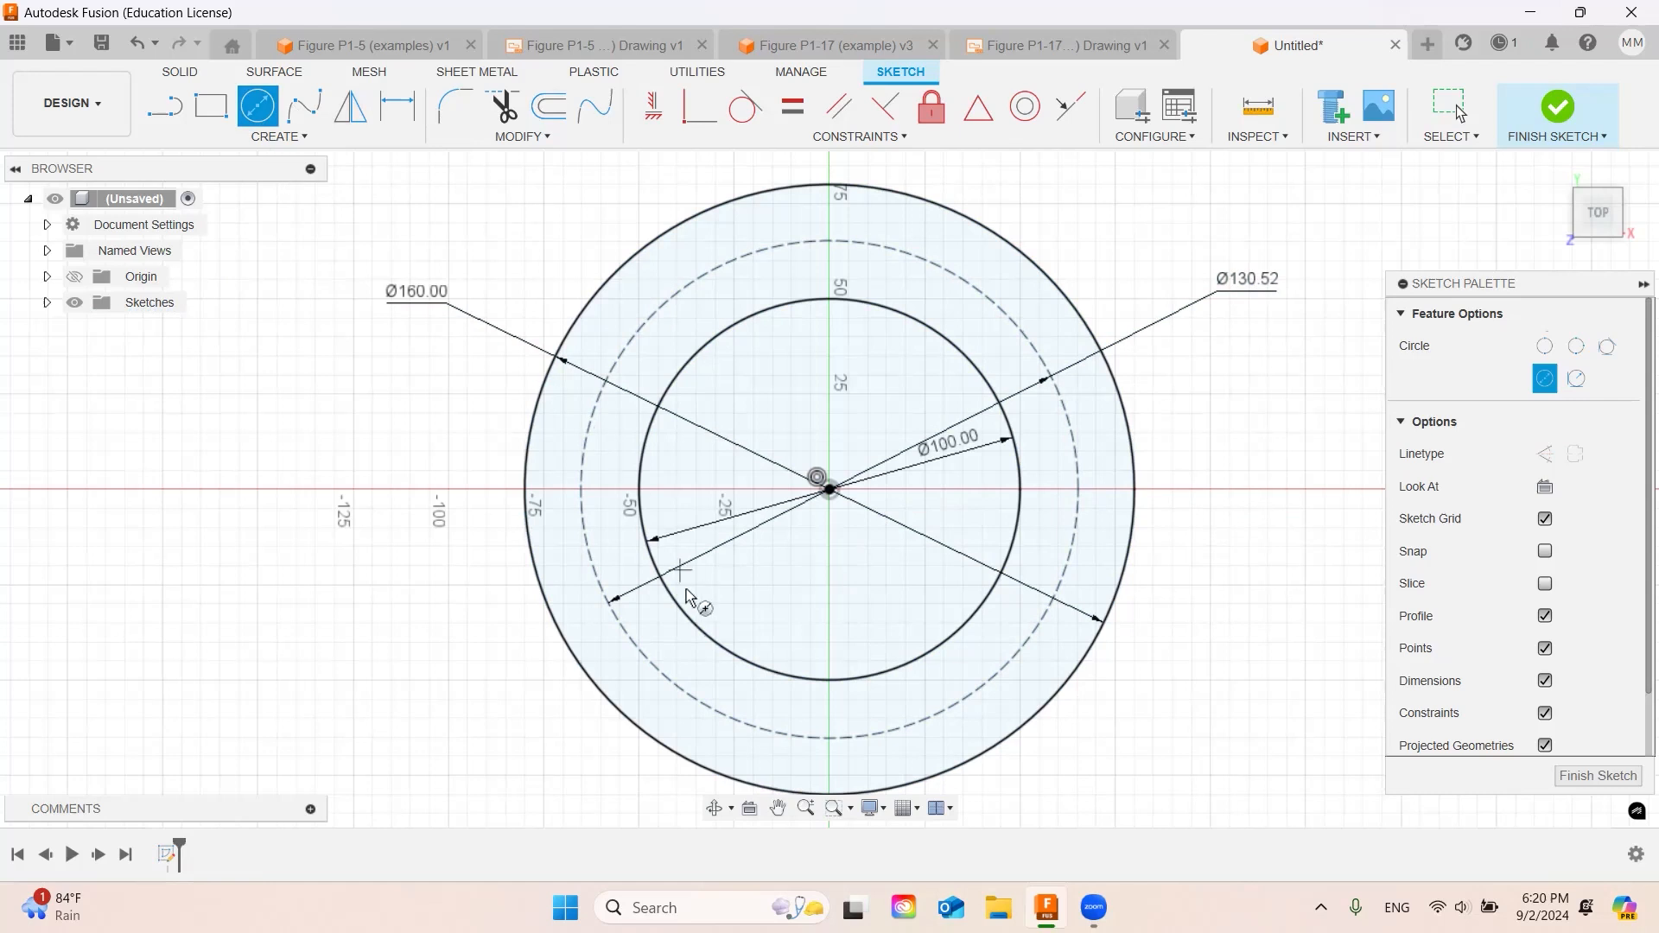
{"action": "scroll", "coordinate": [577, 506], "scroll_direction": "up", "scroll_amount": 4}
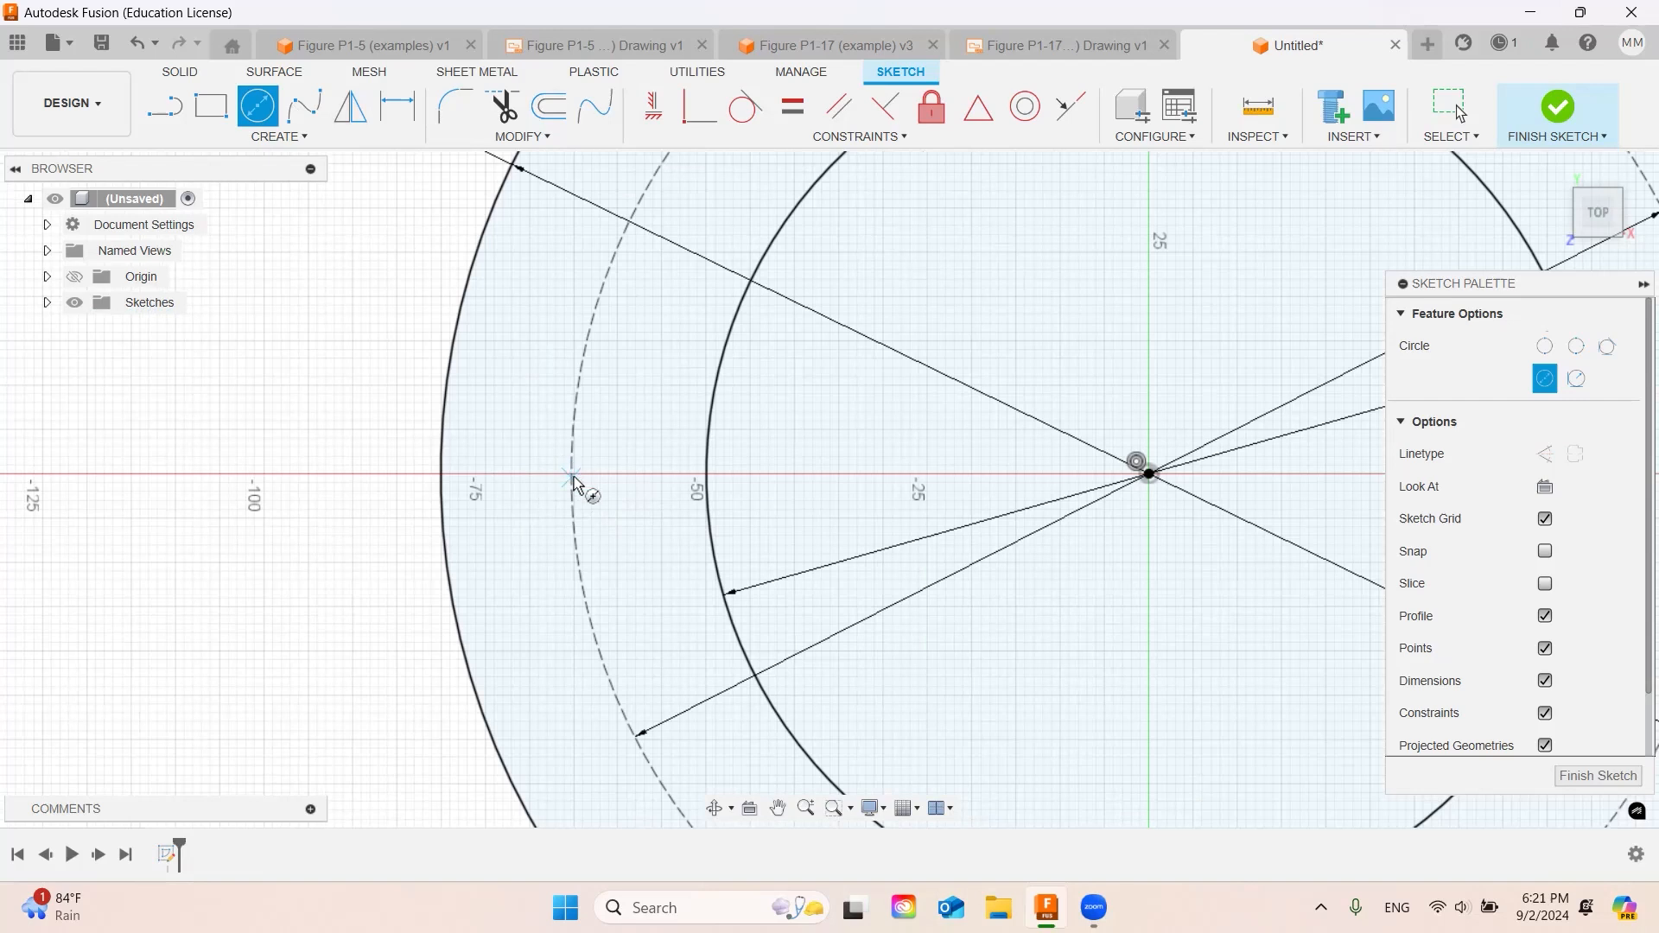
{"action": "left_click", "coordinate": [573, 429]}
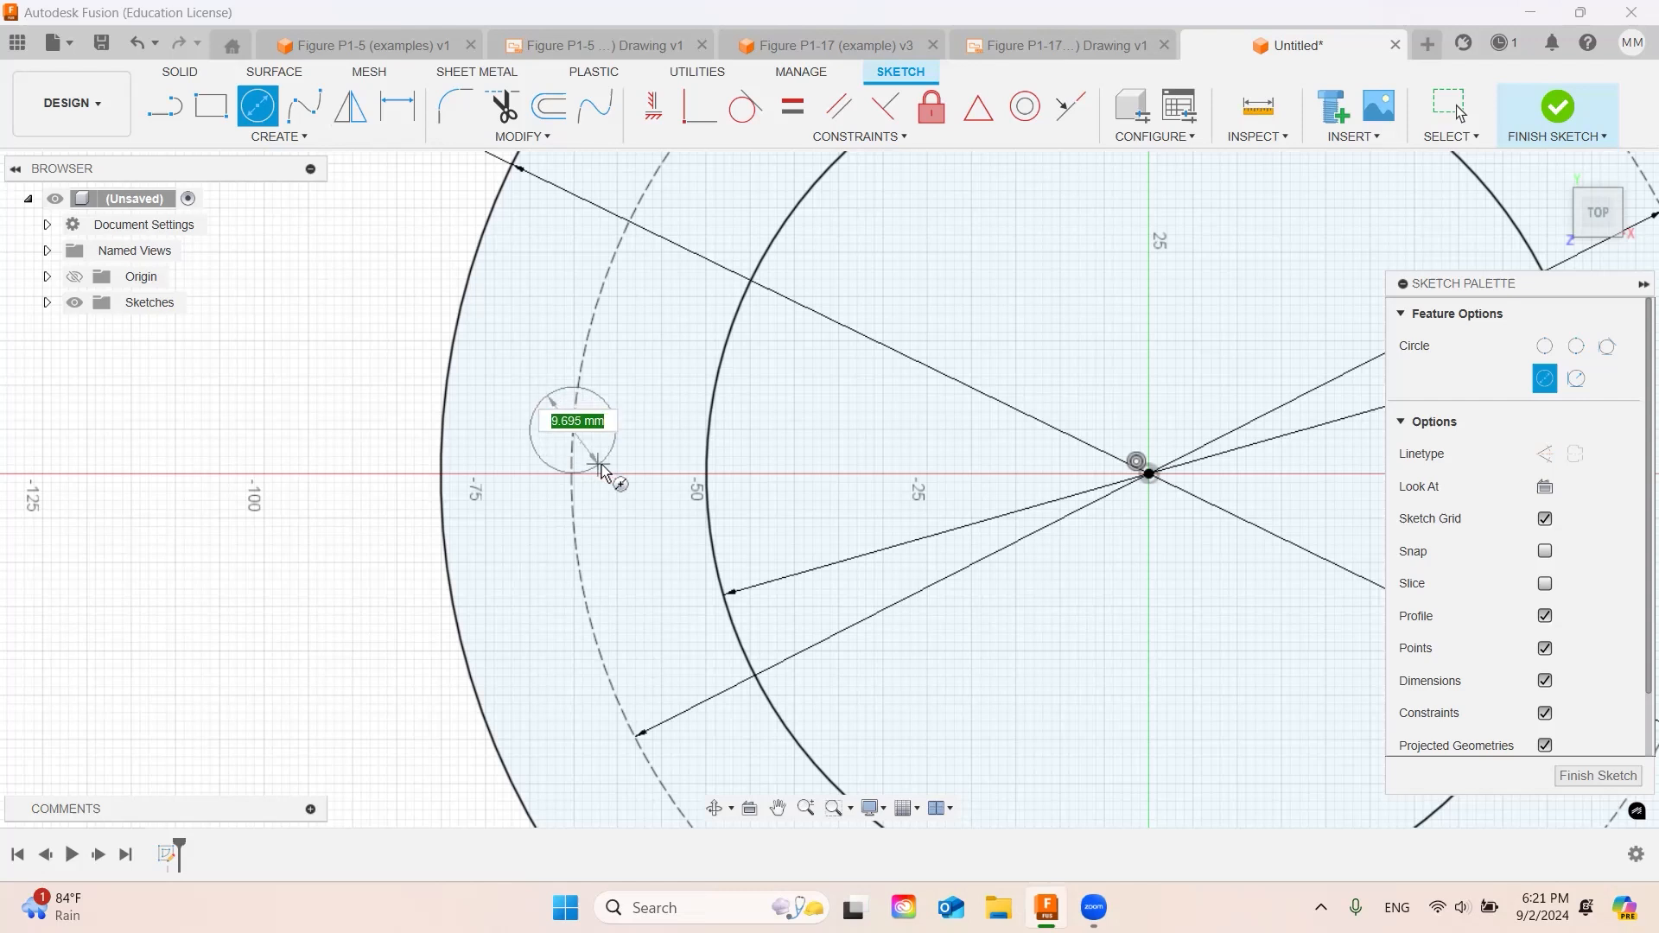
{"action": "left_click", "coordinate": [600, 467]}
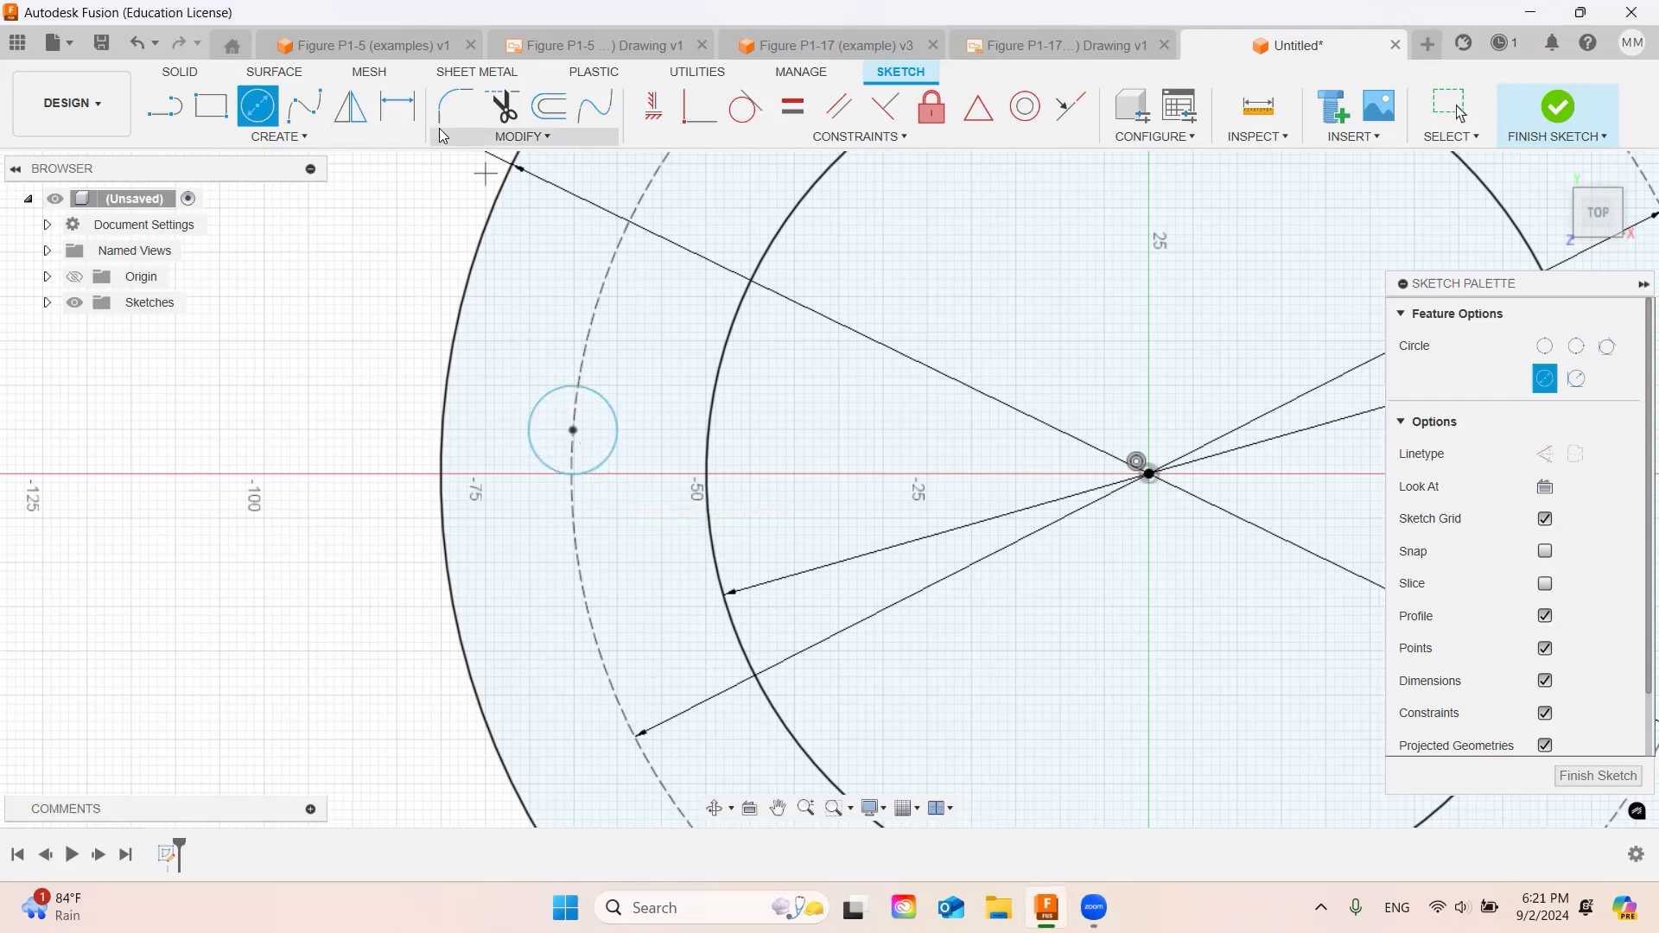
{"action": "left_click", "coordinate": [398, 106]}
{"action": "left_click", "coordinate": [618, 416]}
{"action": "left_click", "coordinate": [628, 349]}
{"action": "type", "text": "15"}
{"action": "key", "text": "Return"}
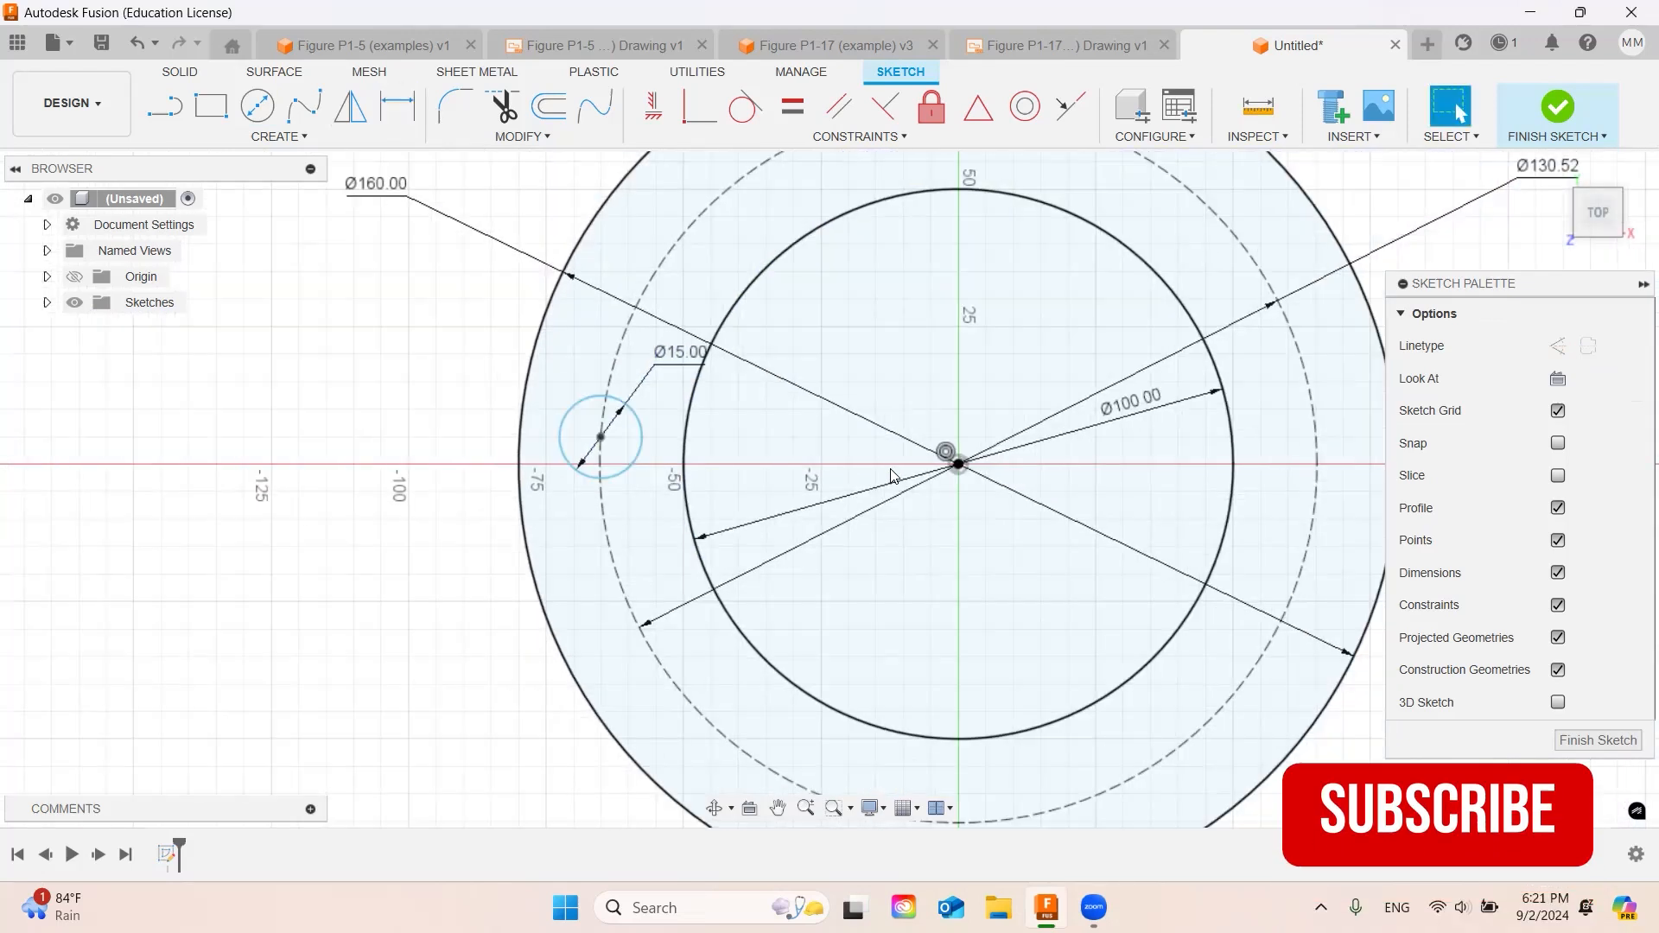
- Try moving the 15 mm circle along the dashed construction circle
{"action": "scroll", "coordinate": [812, 475], "scroll_direction": "down", "scroll_amount": 3}
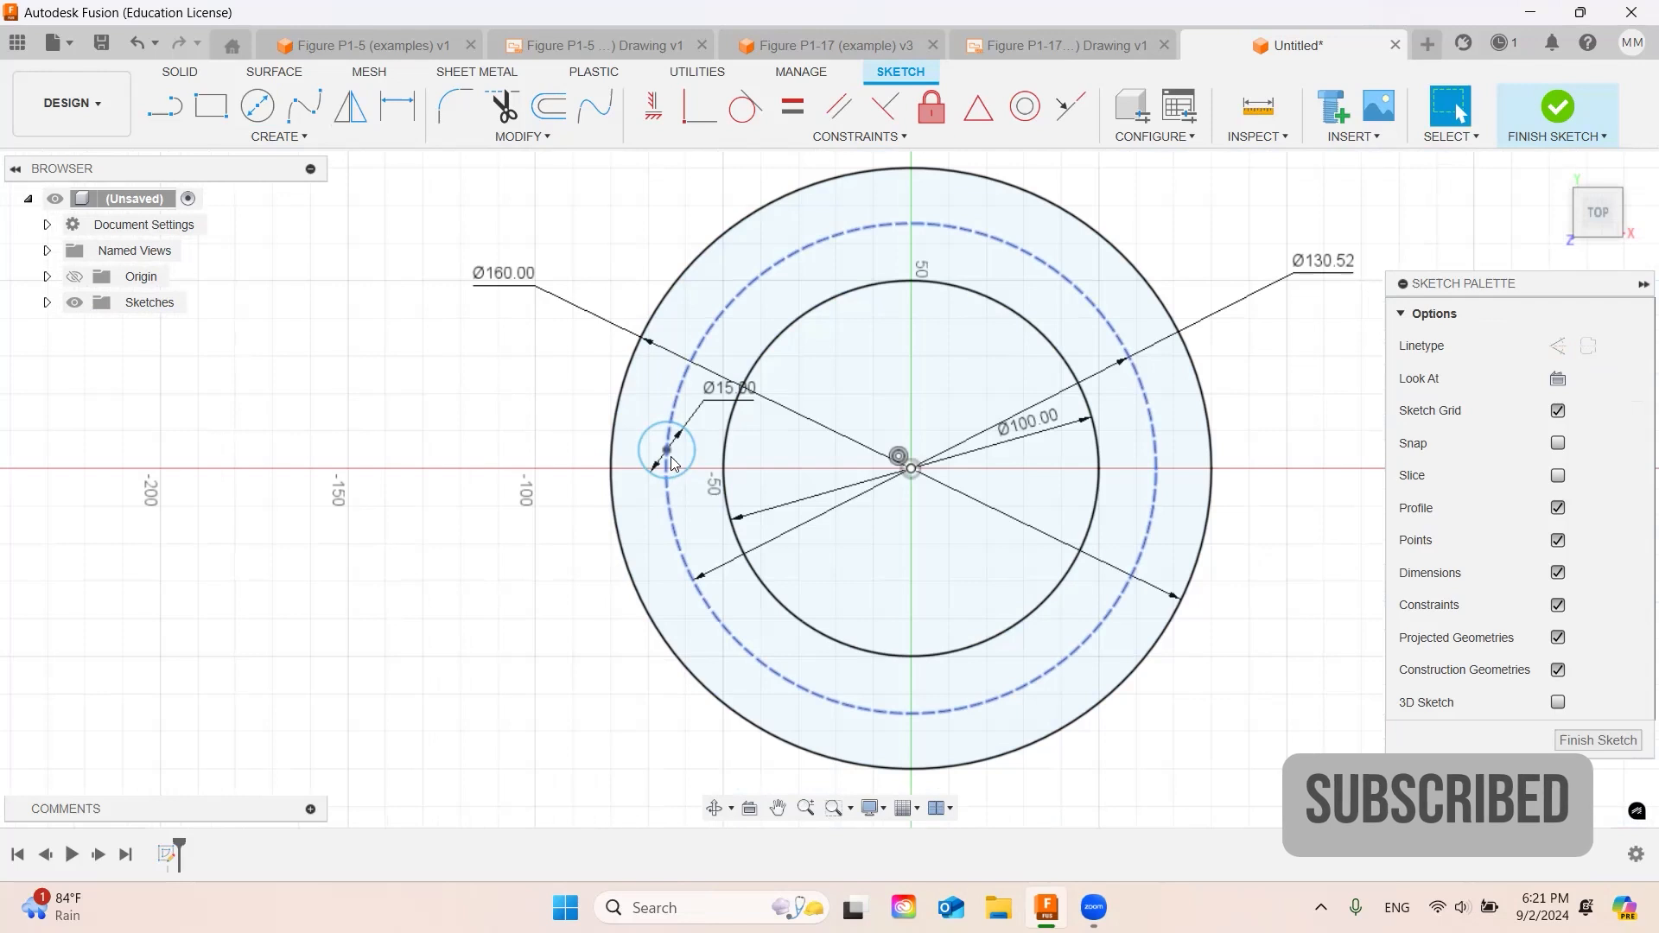
{"action": "left_click", "coordinate": [674, 464]}
{"action": "left_click_drag", "start_coordinate": [697, 462], "coordinate": [820, 354]}
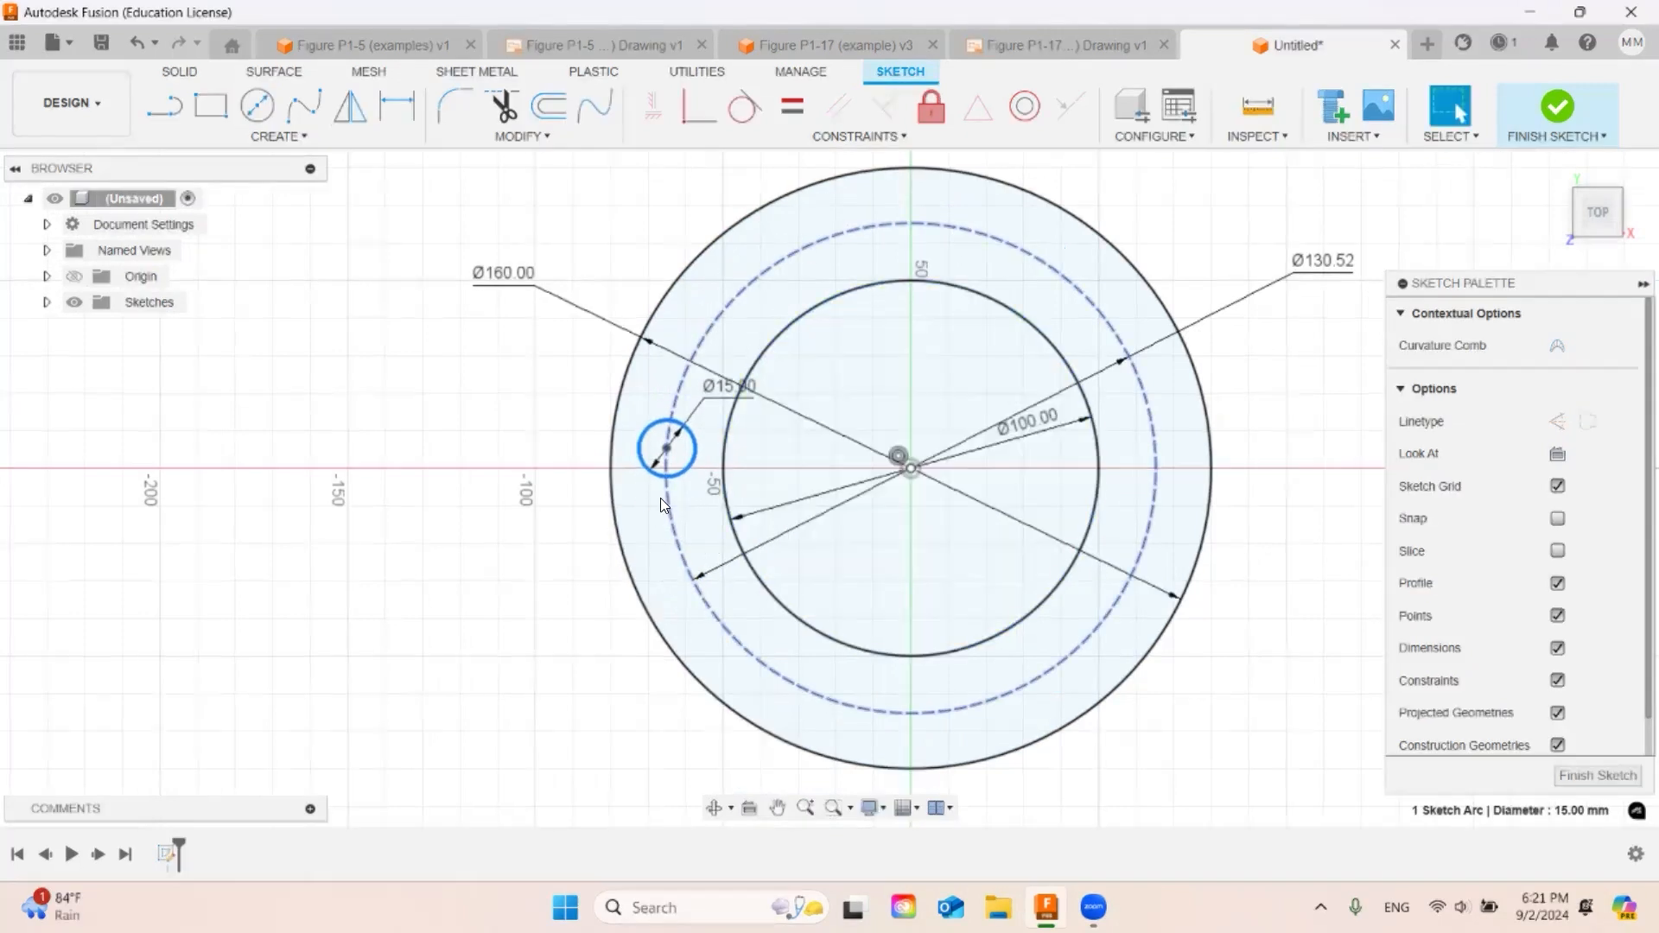
{"action": "left_click", "coordinate": [692, 497]}
{"action": "scroll", "coordinate": [973, 400], "scroll_direction": "up", "scroll_amount": 3}
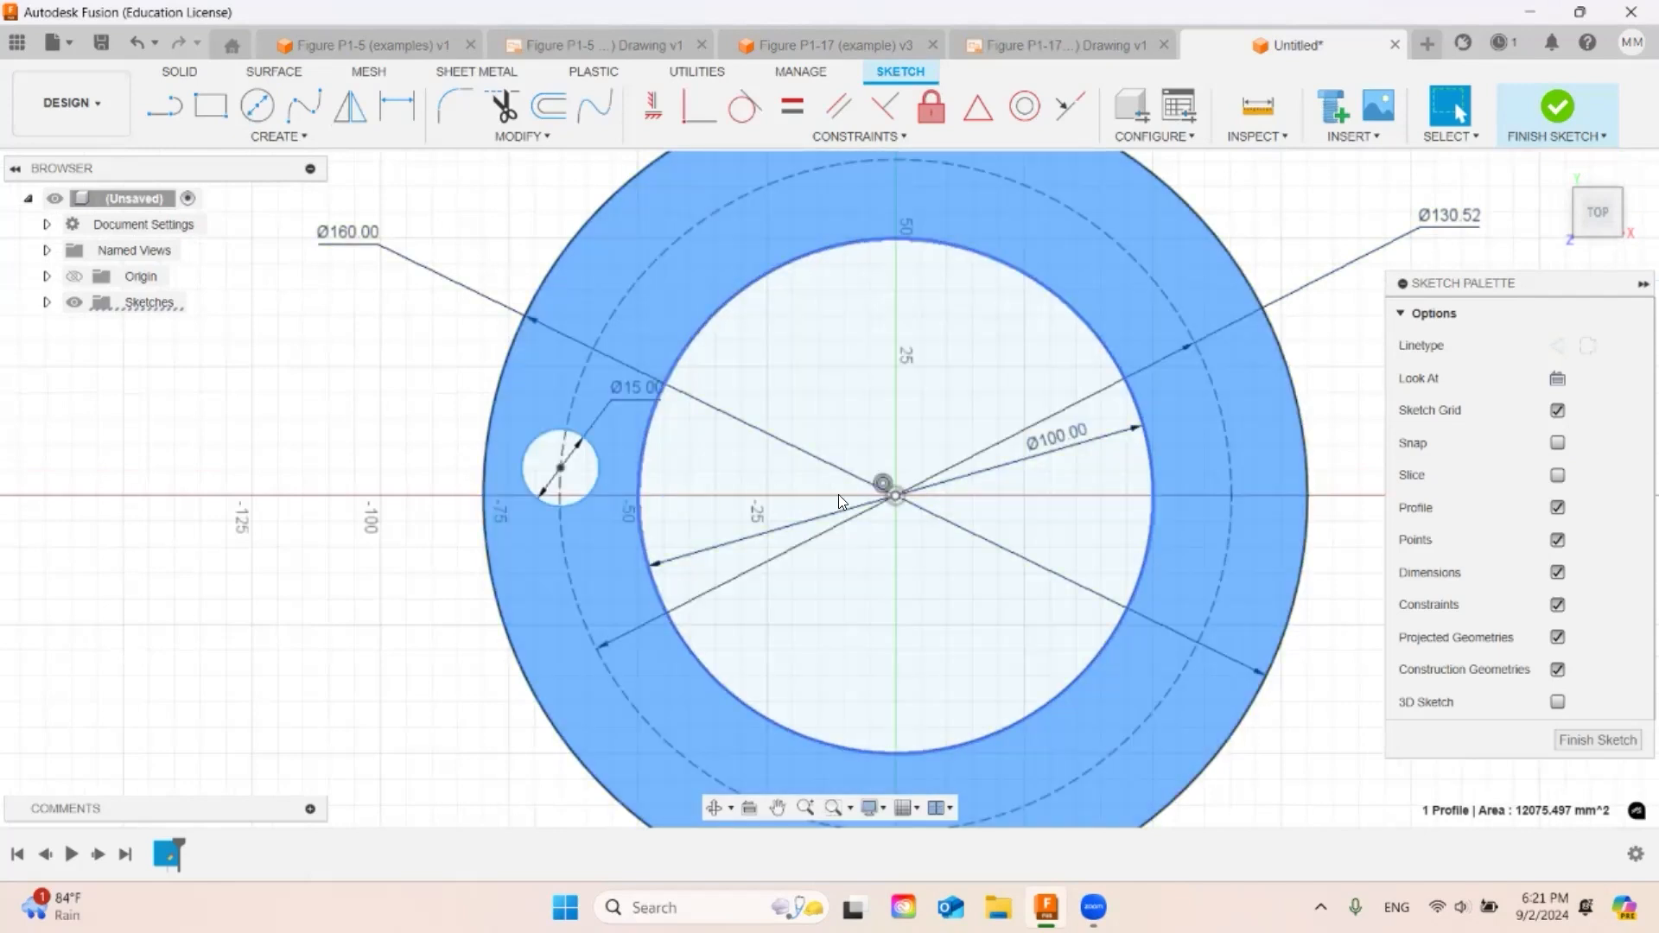
{"action": "left_click", "coordinate": [936, 591]}
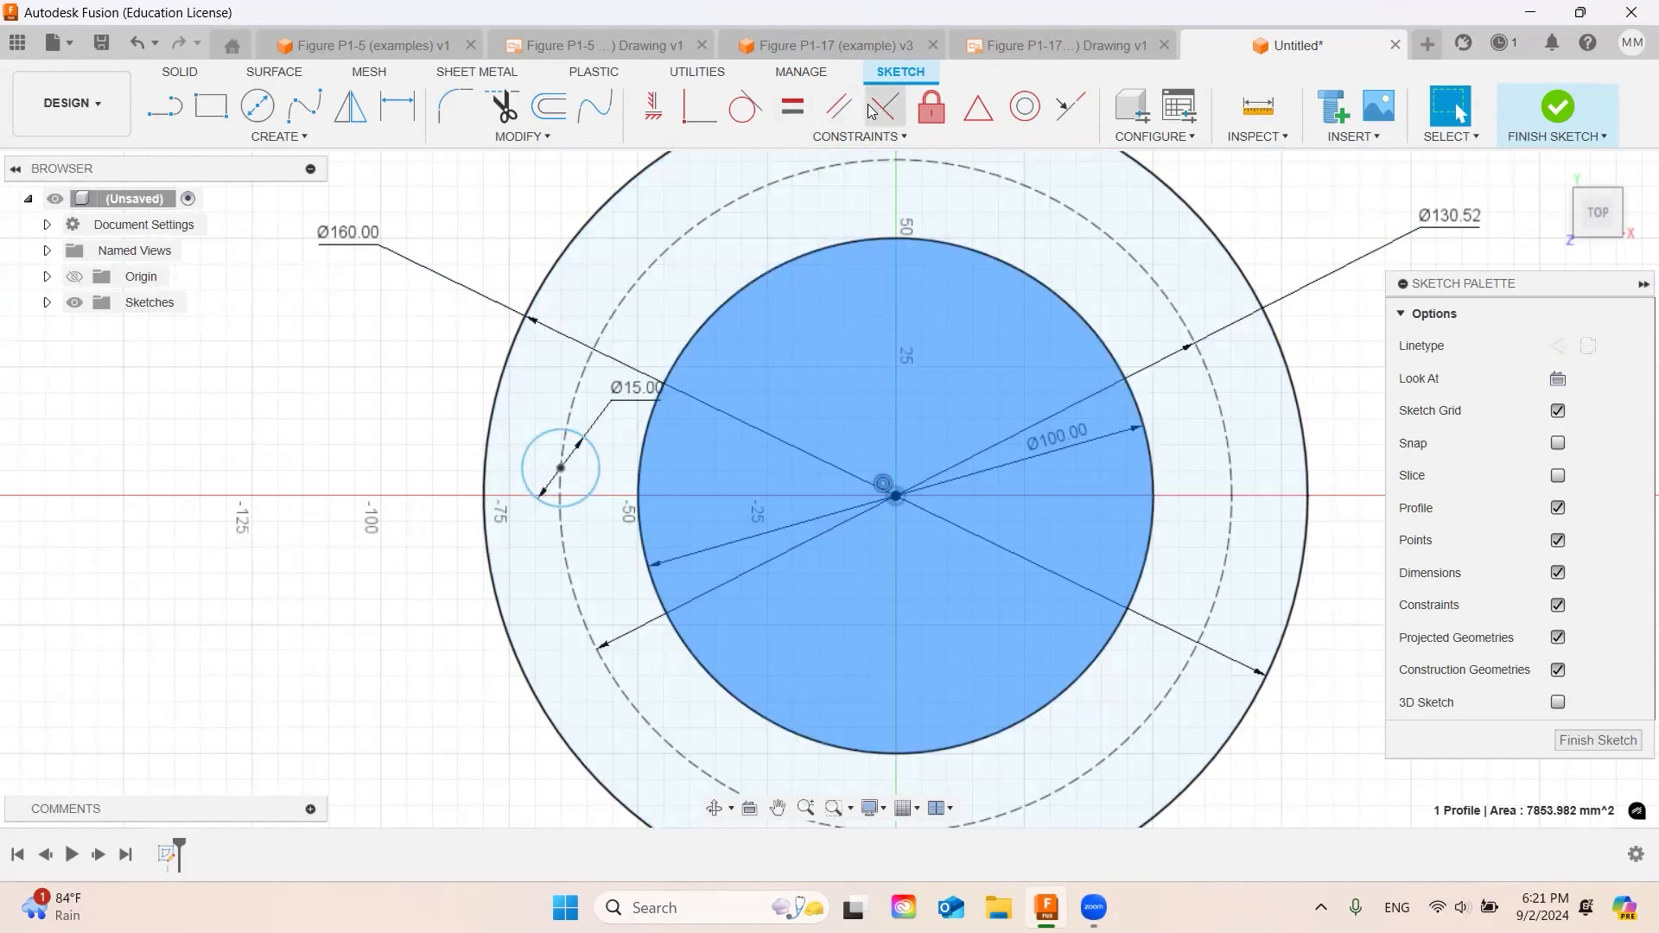
{"action": "left_click", "coordinate": [1068, 111]}
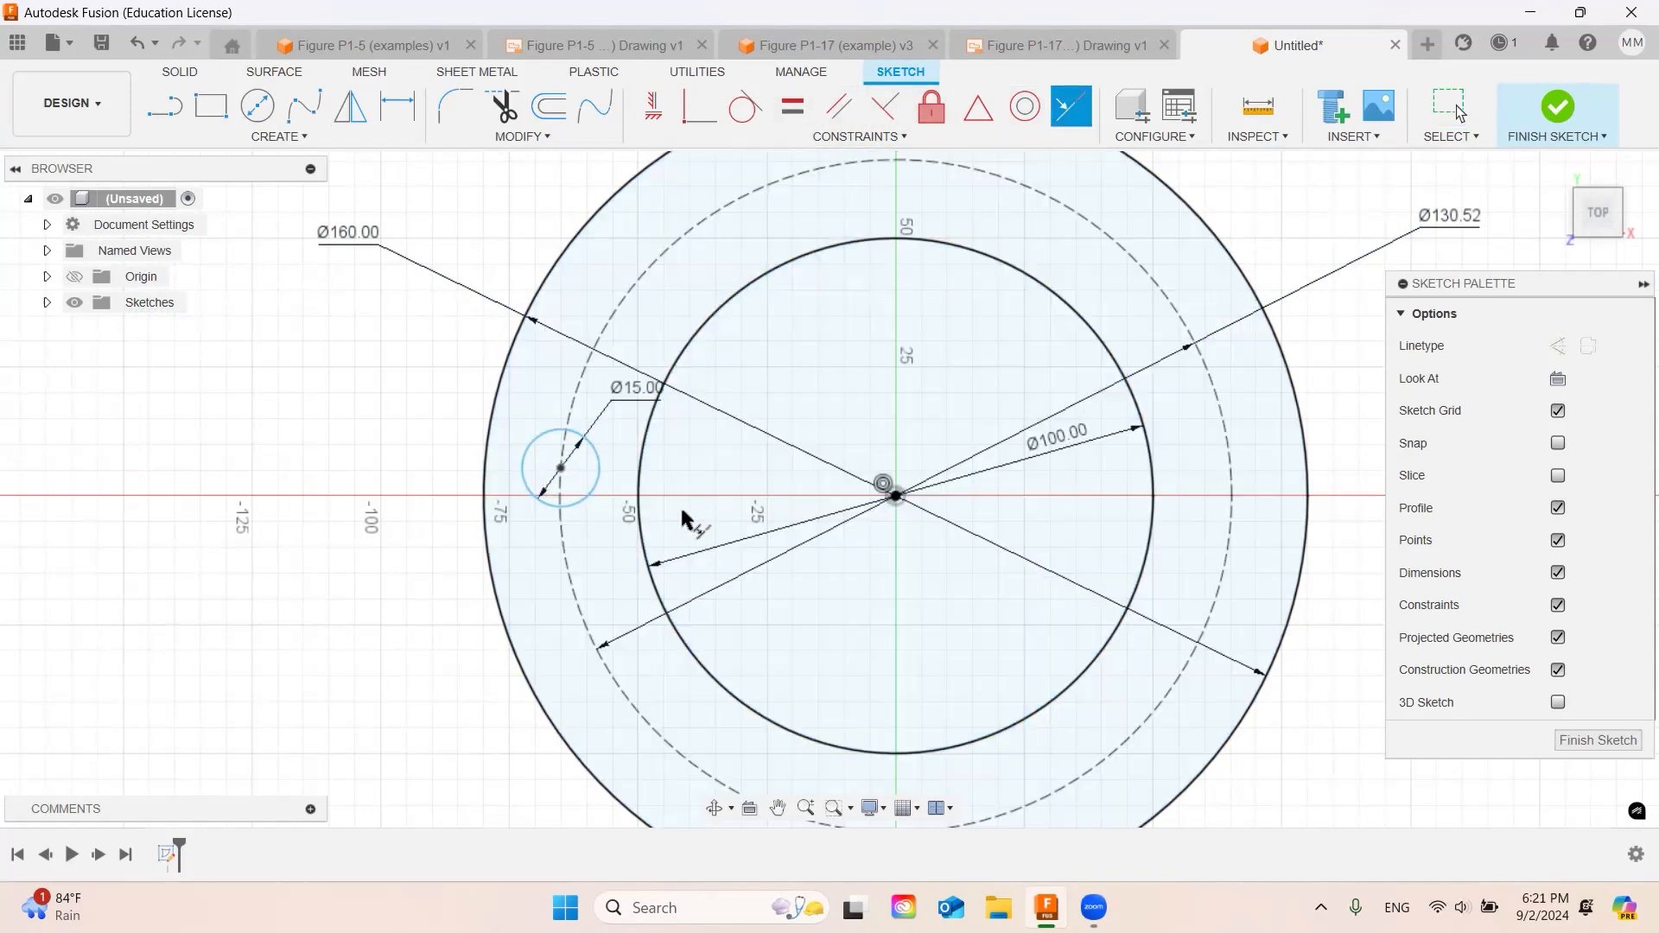
{"action": "left_click", "coordinate": [561, 468]}
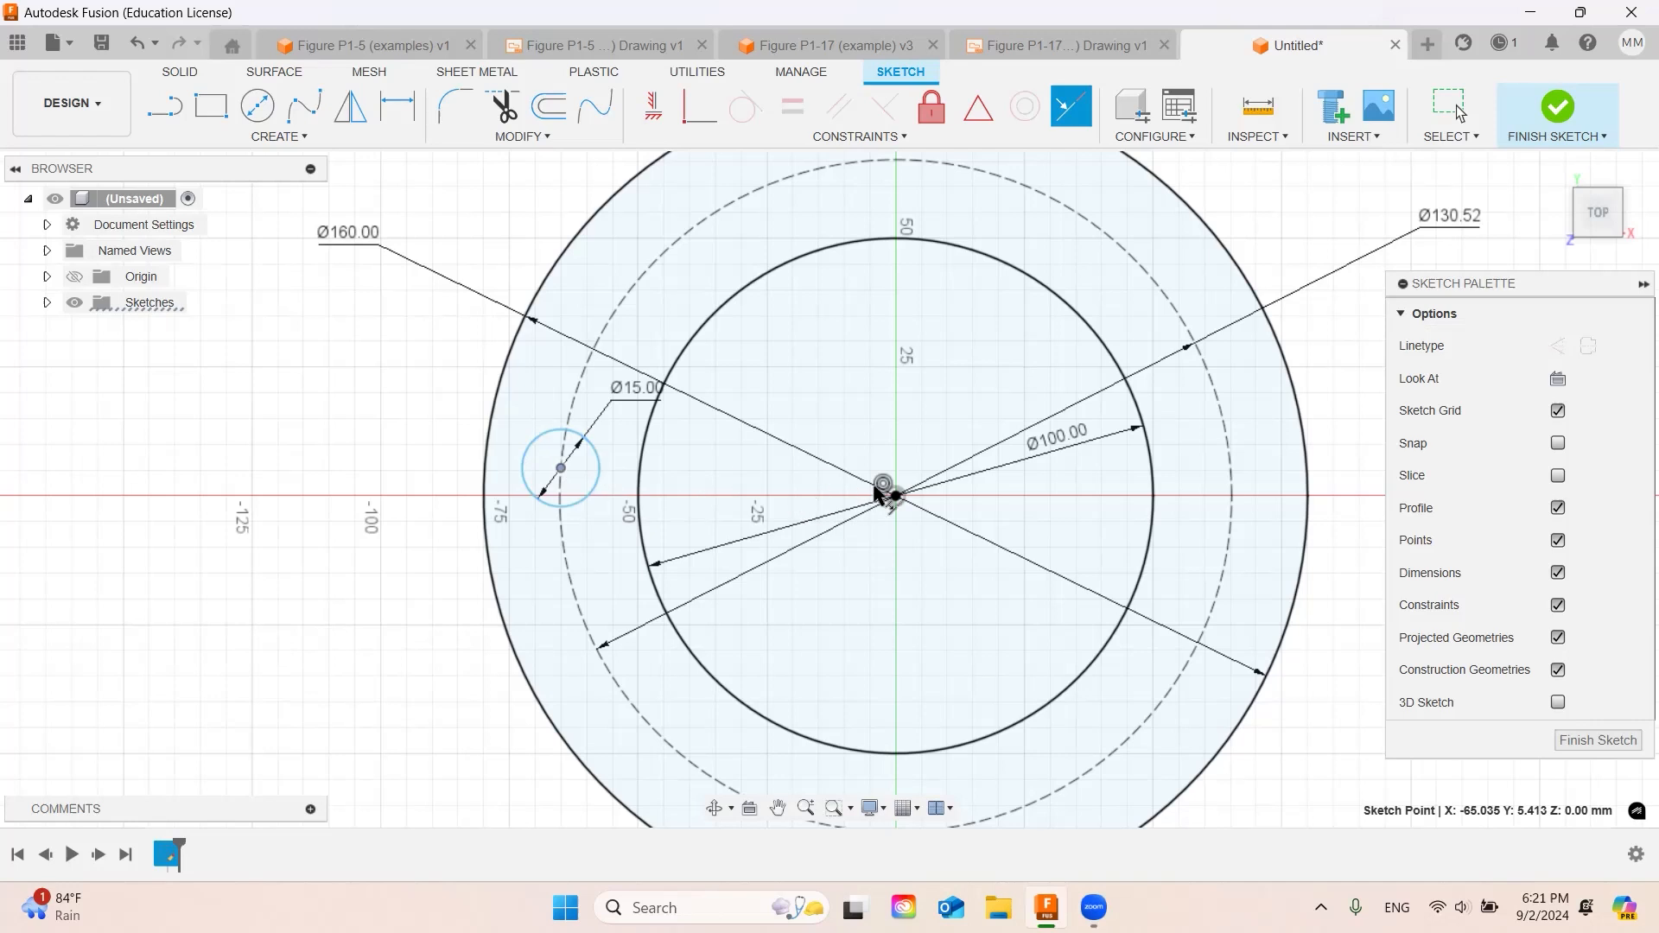
{"action": "left_click", "coordinate": [892, 499]}
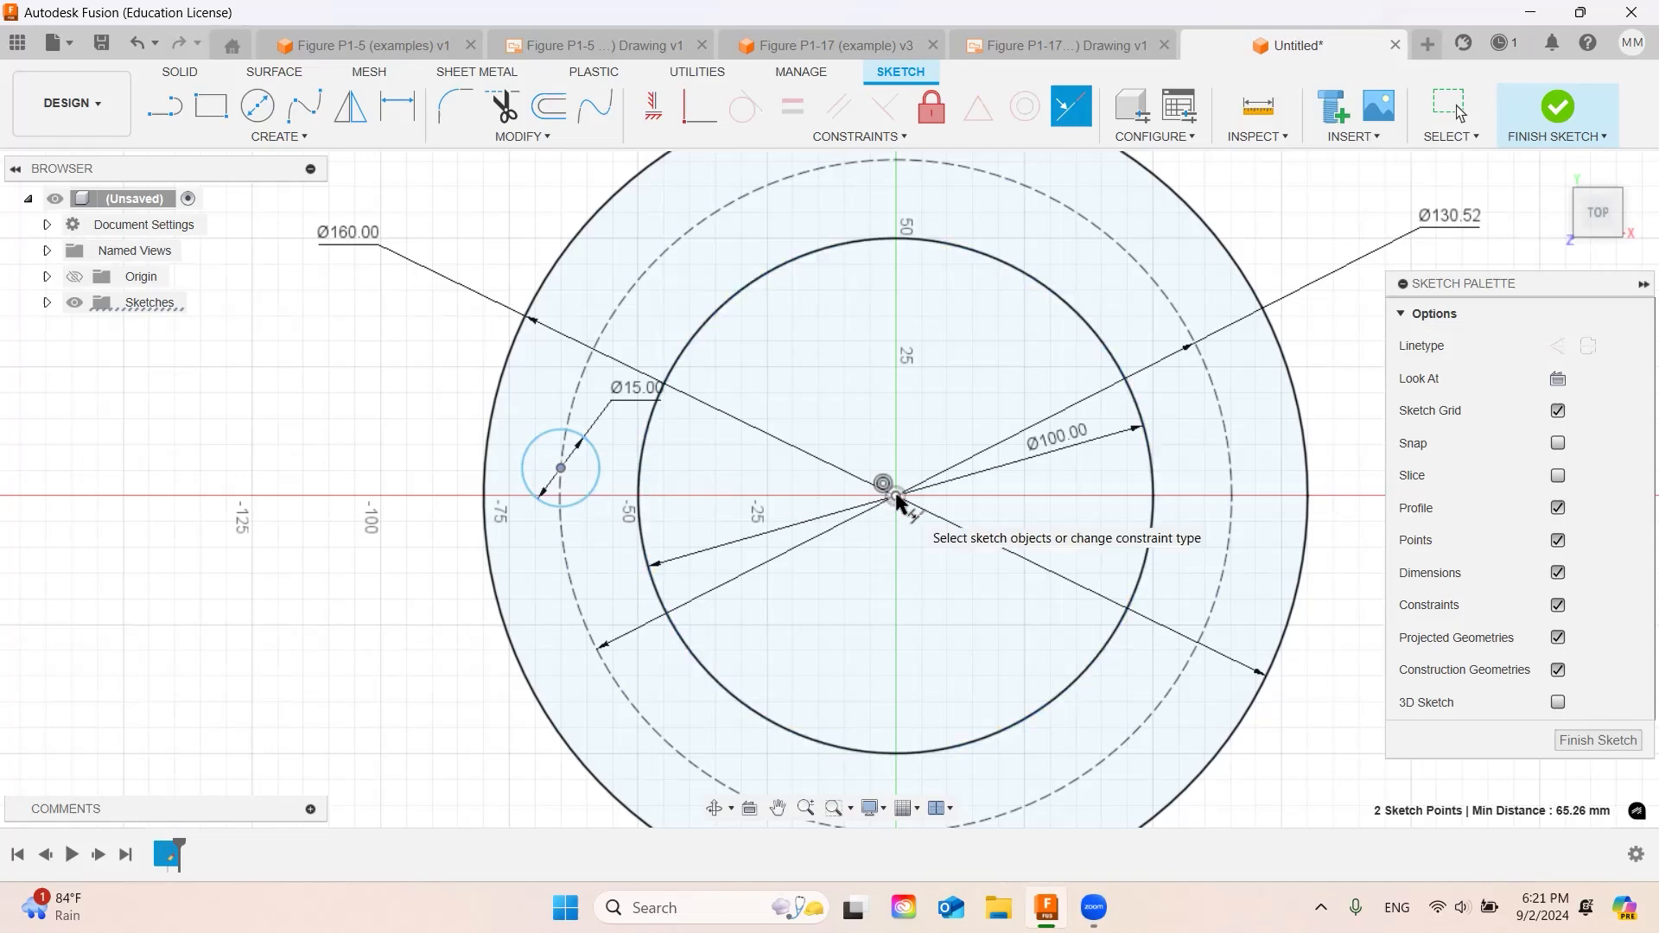
{"action": "key", "text": "Escape"}
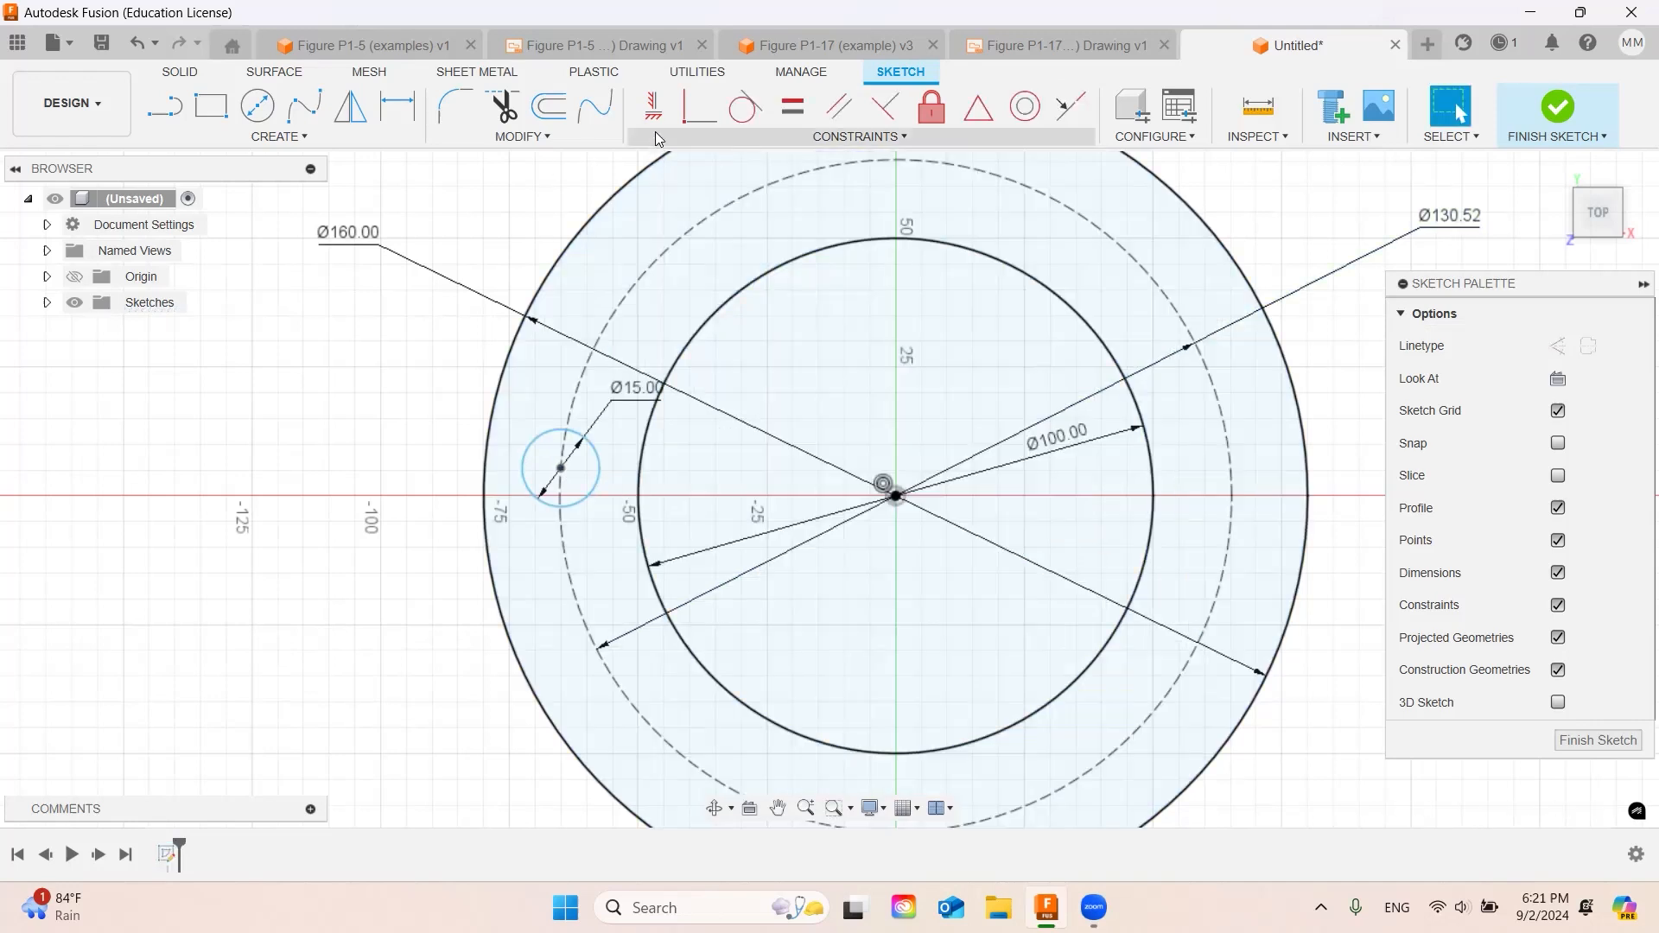
- Constrain the 15 mm circle's center horizontally in line with the sketch origin using a Horizontal/Vertical constraint
{"action": "left_click", "coordinate": [654, 110]}
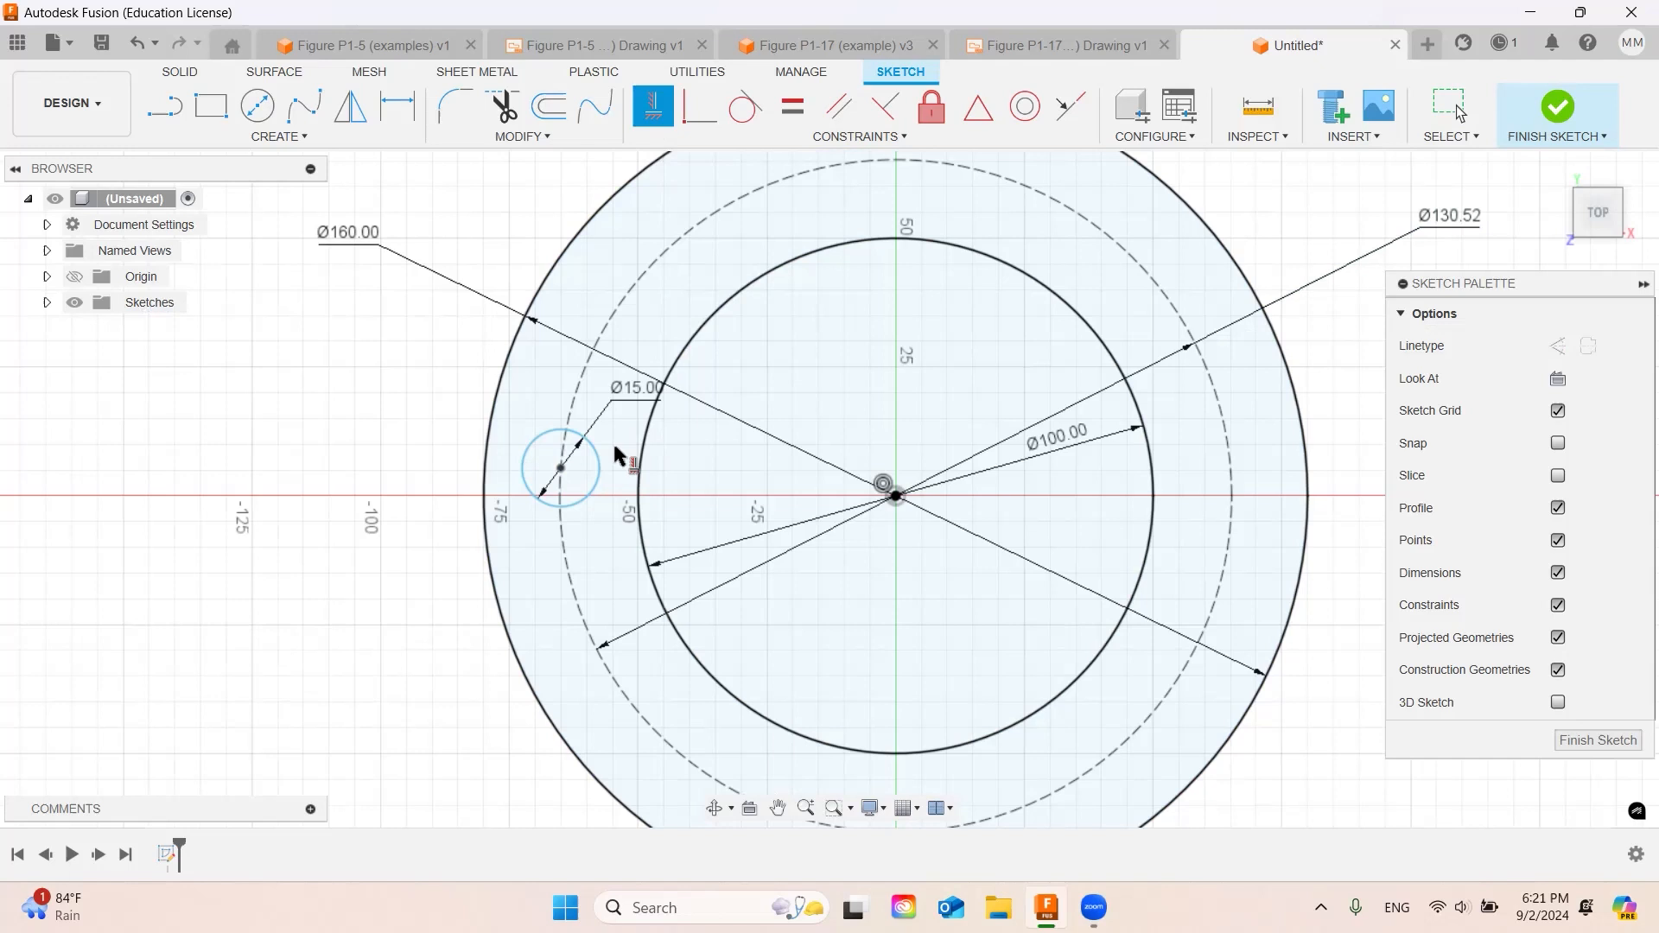
{"action": "left_click", "coordinate": [560, 469]}
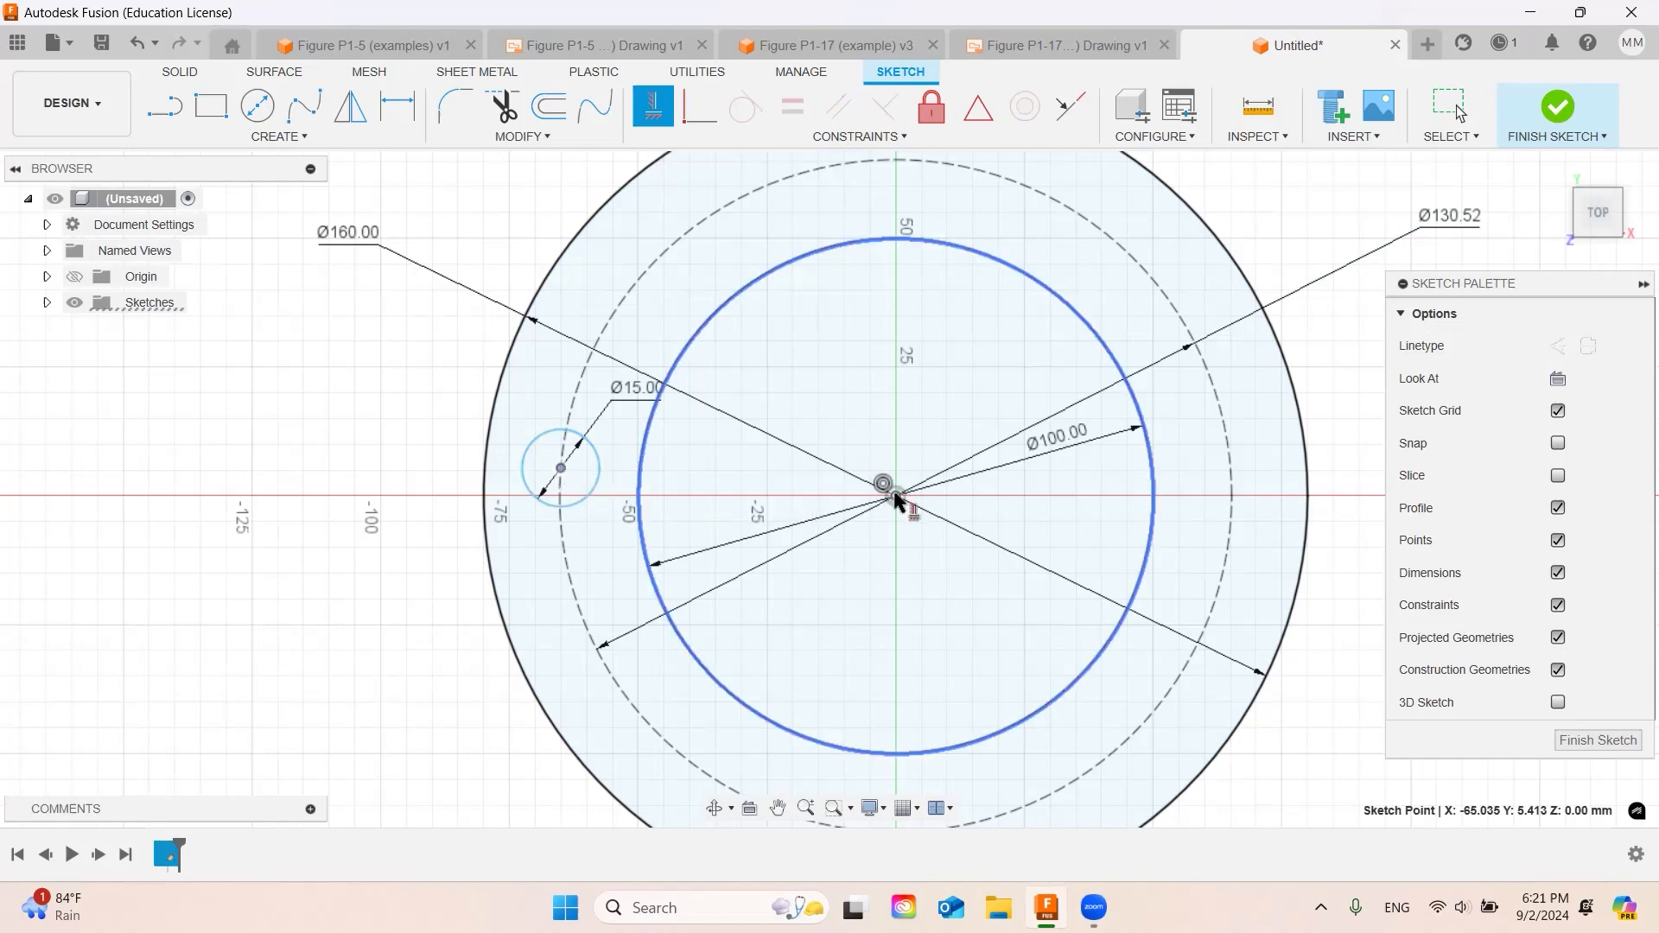
{"action": "left_click", "coordinate": [897, 499]}
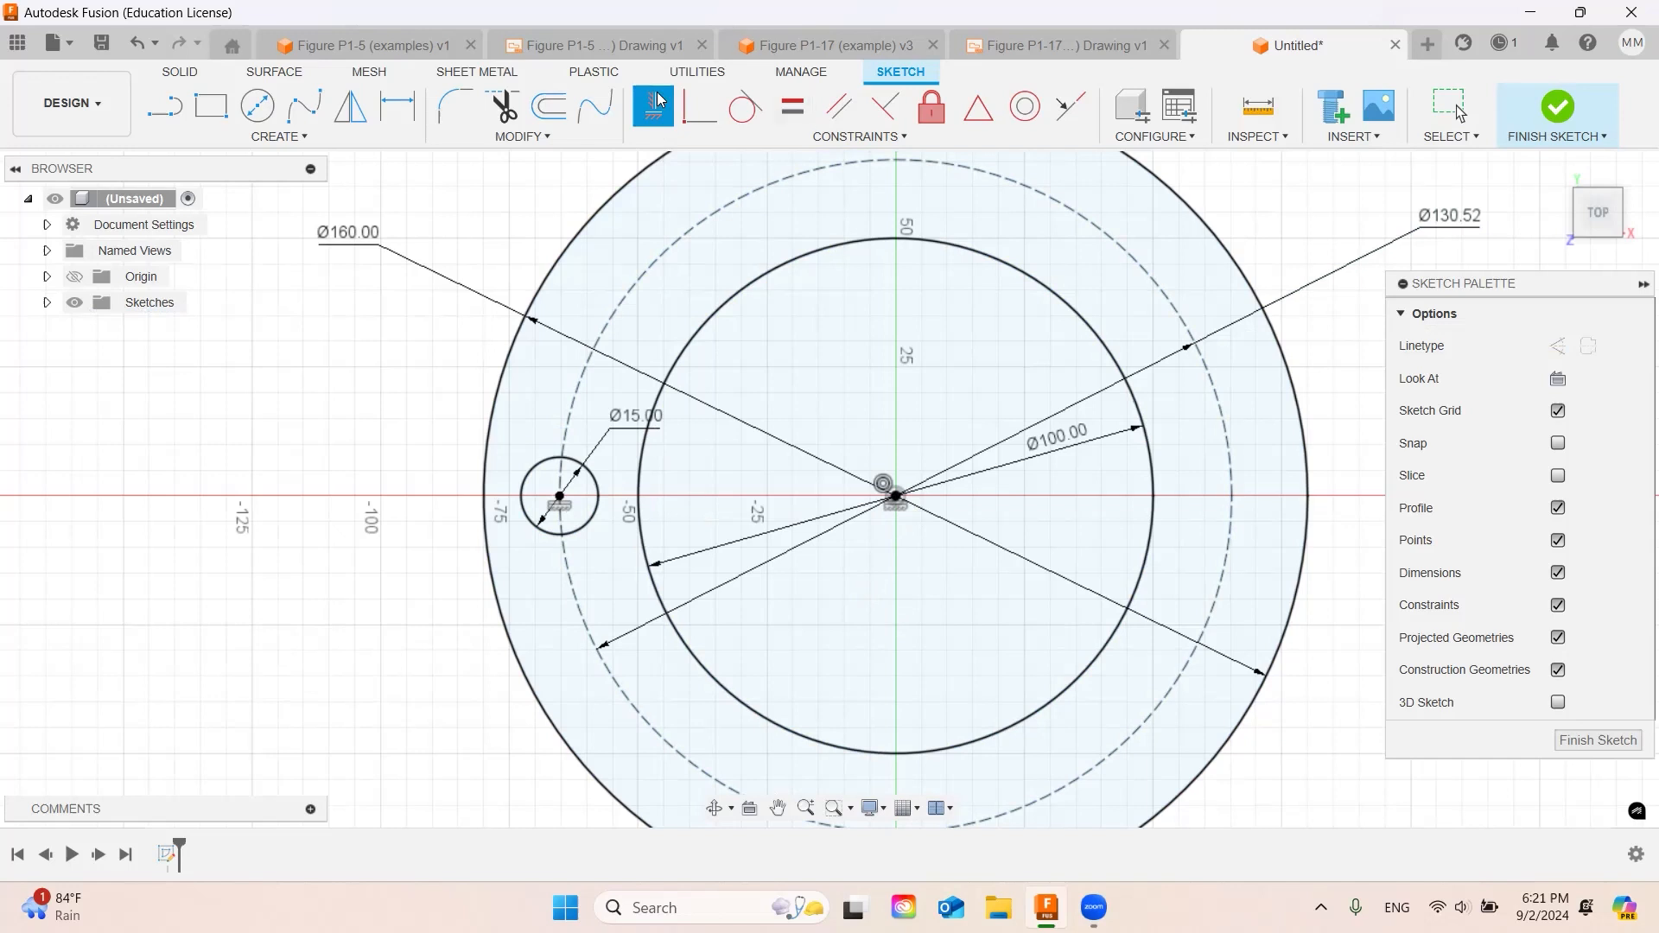
{"action": "key", "text": "Escape"}
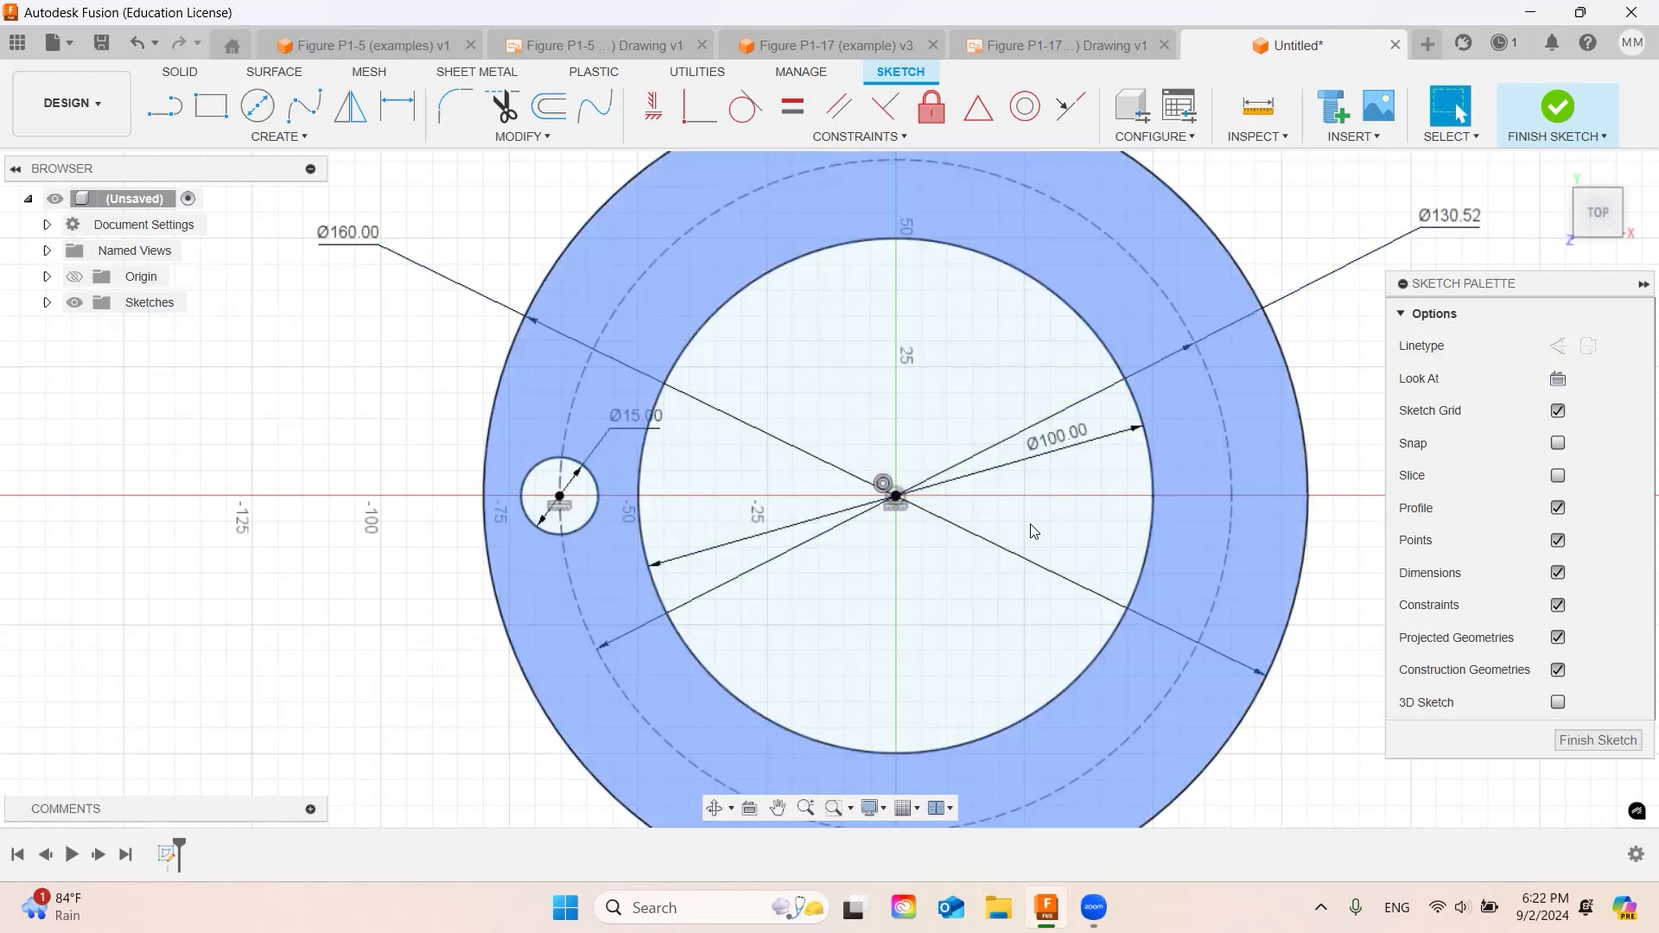
{"action": "scroll", "coordinate": [232, 451], "scroll_direction": "down", "scroll_amount": 3}
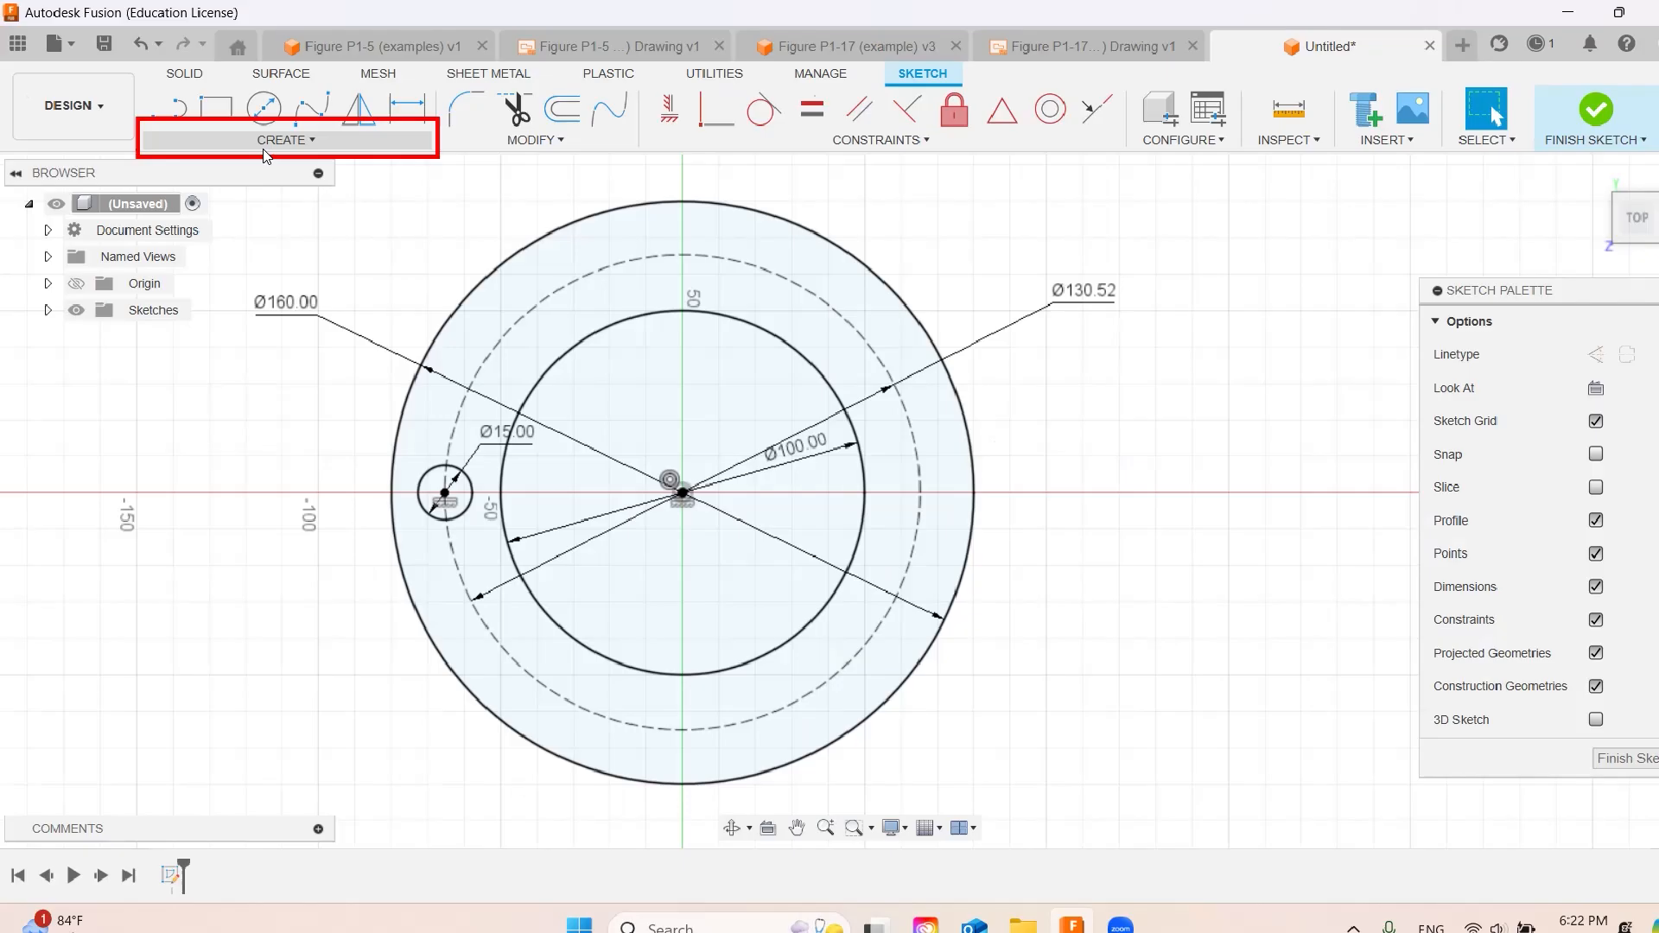
{"action": "left_click", "coordinate": [283, 140]}
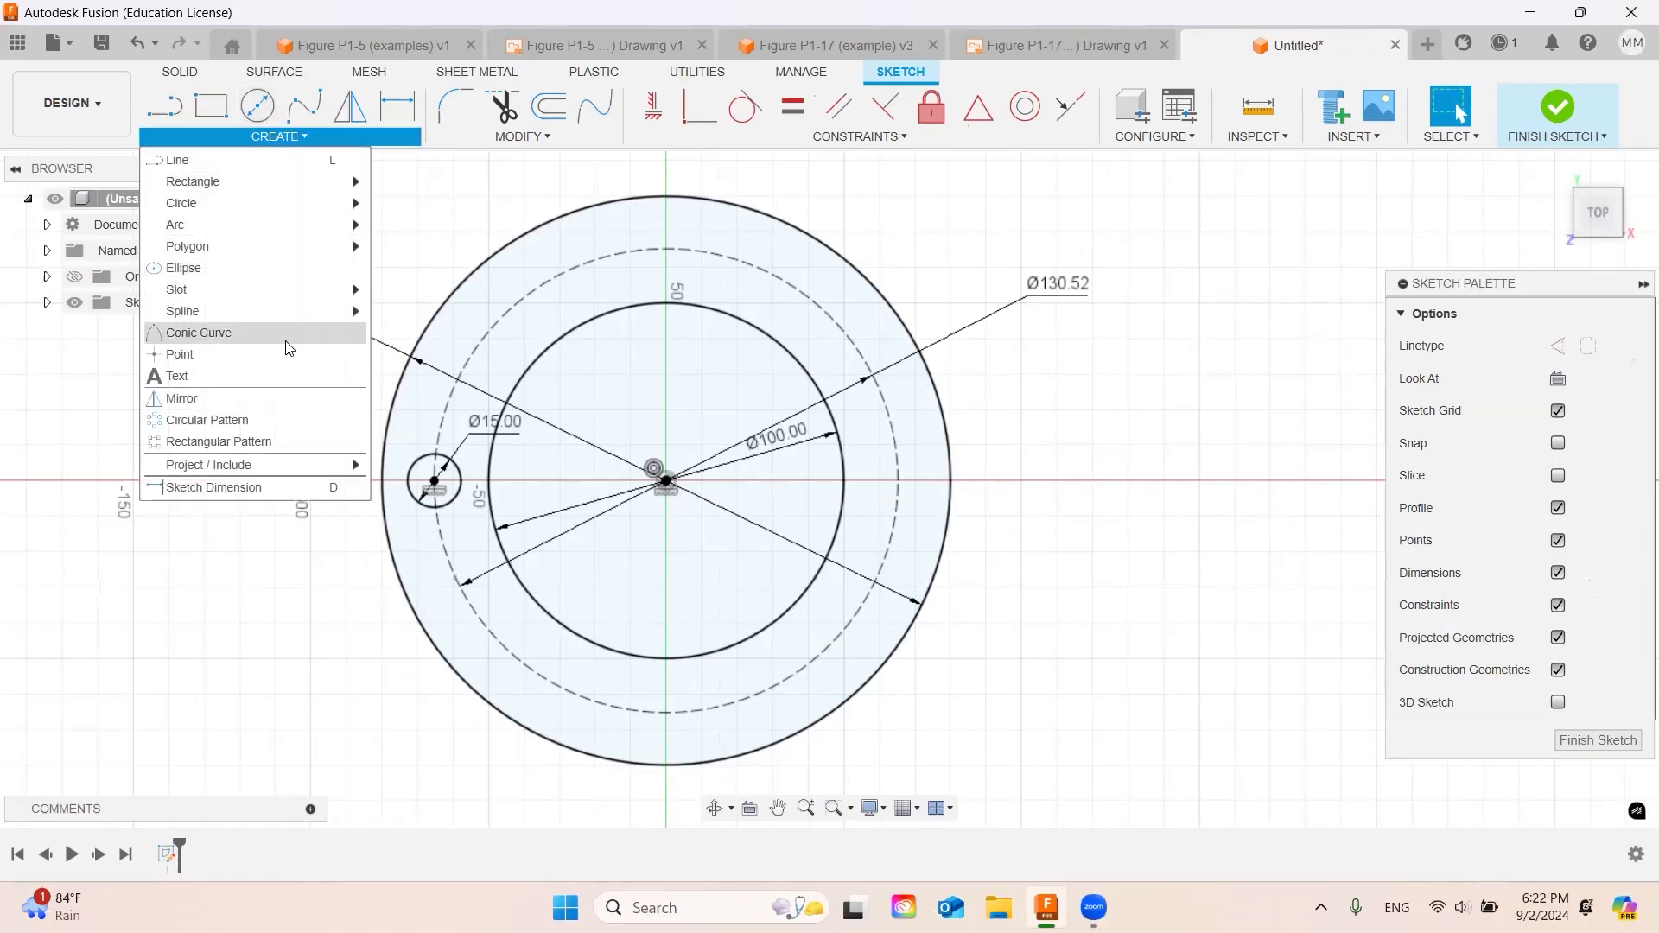
{"action": "left_click", "coordinate": [278, 420]}
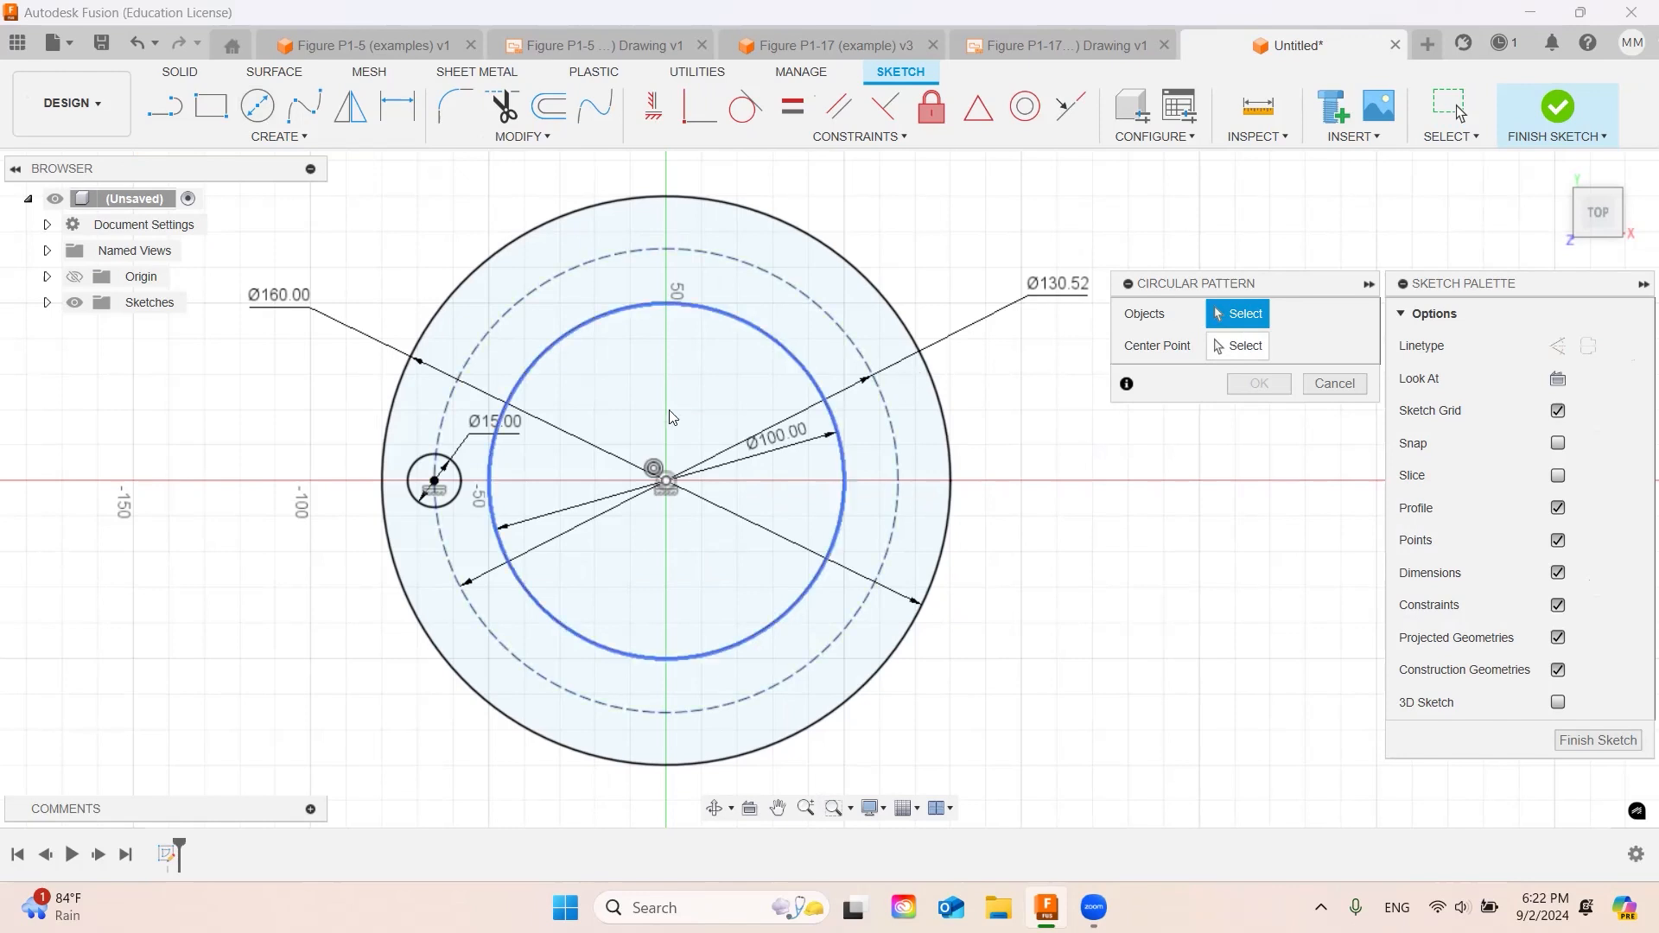
{"action": "left_click", "coordinate": [460, 500]}
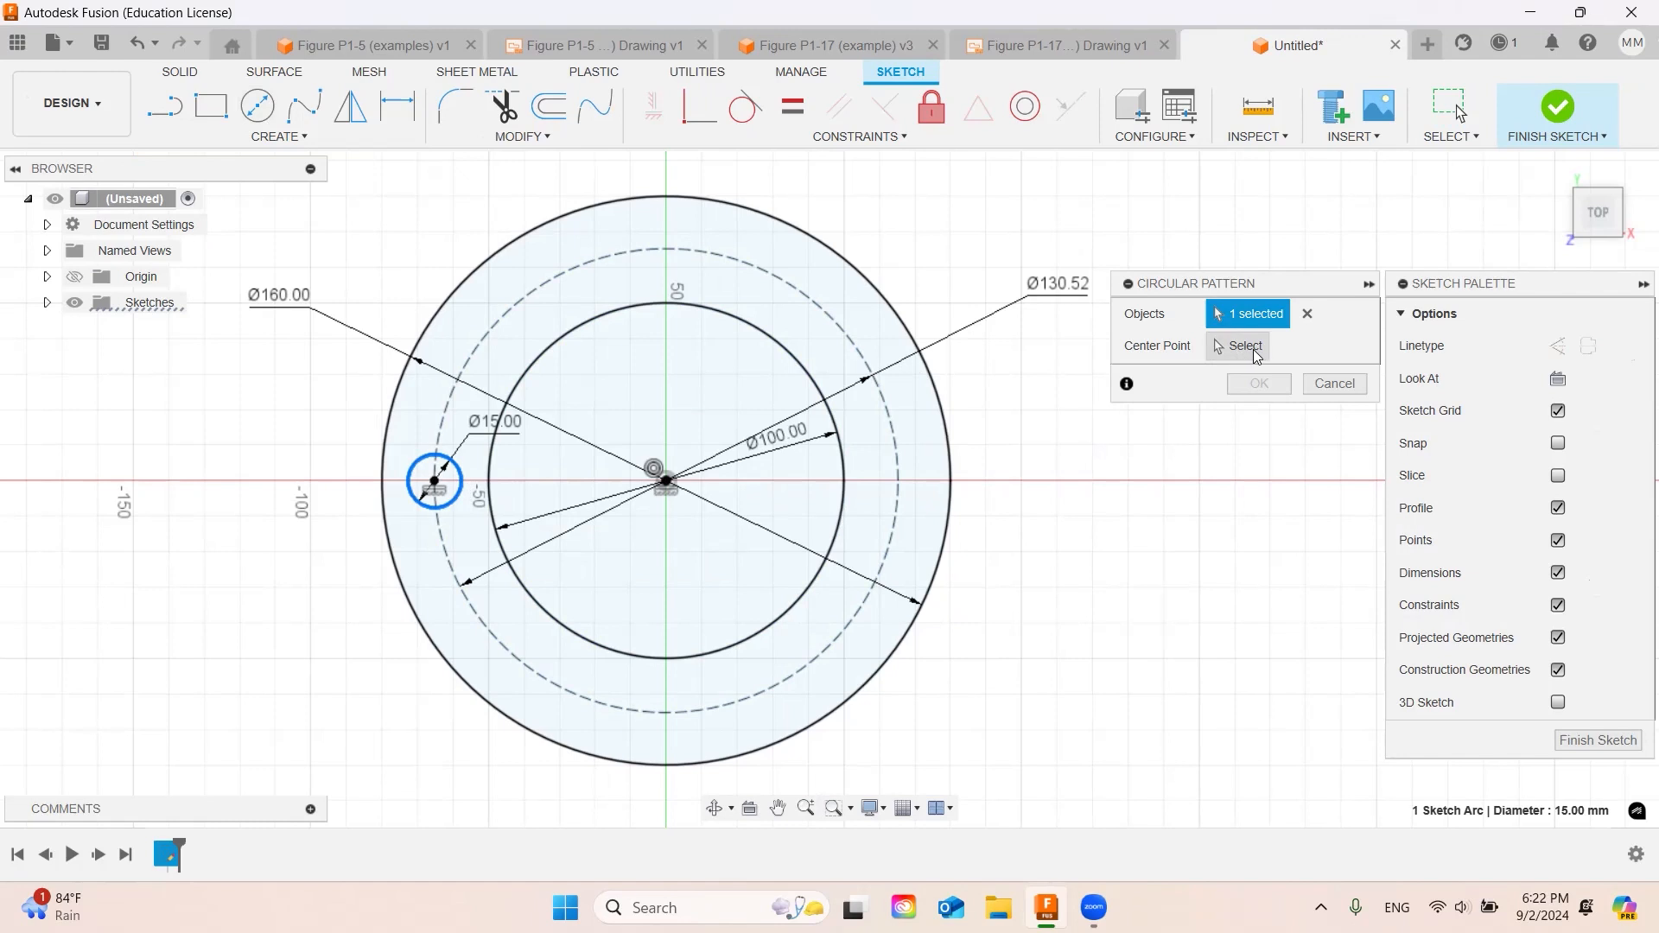
{"action": "left_click", "coordinate": [665, 480]}
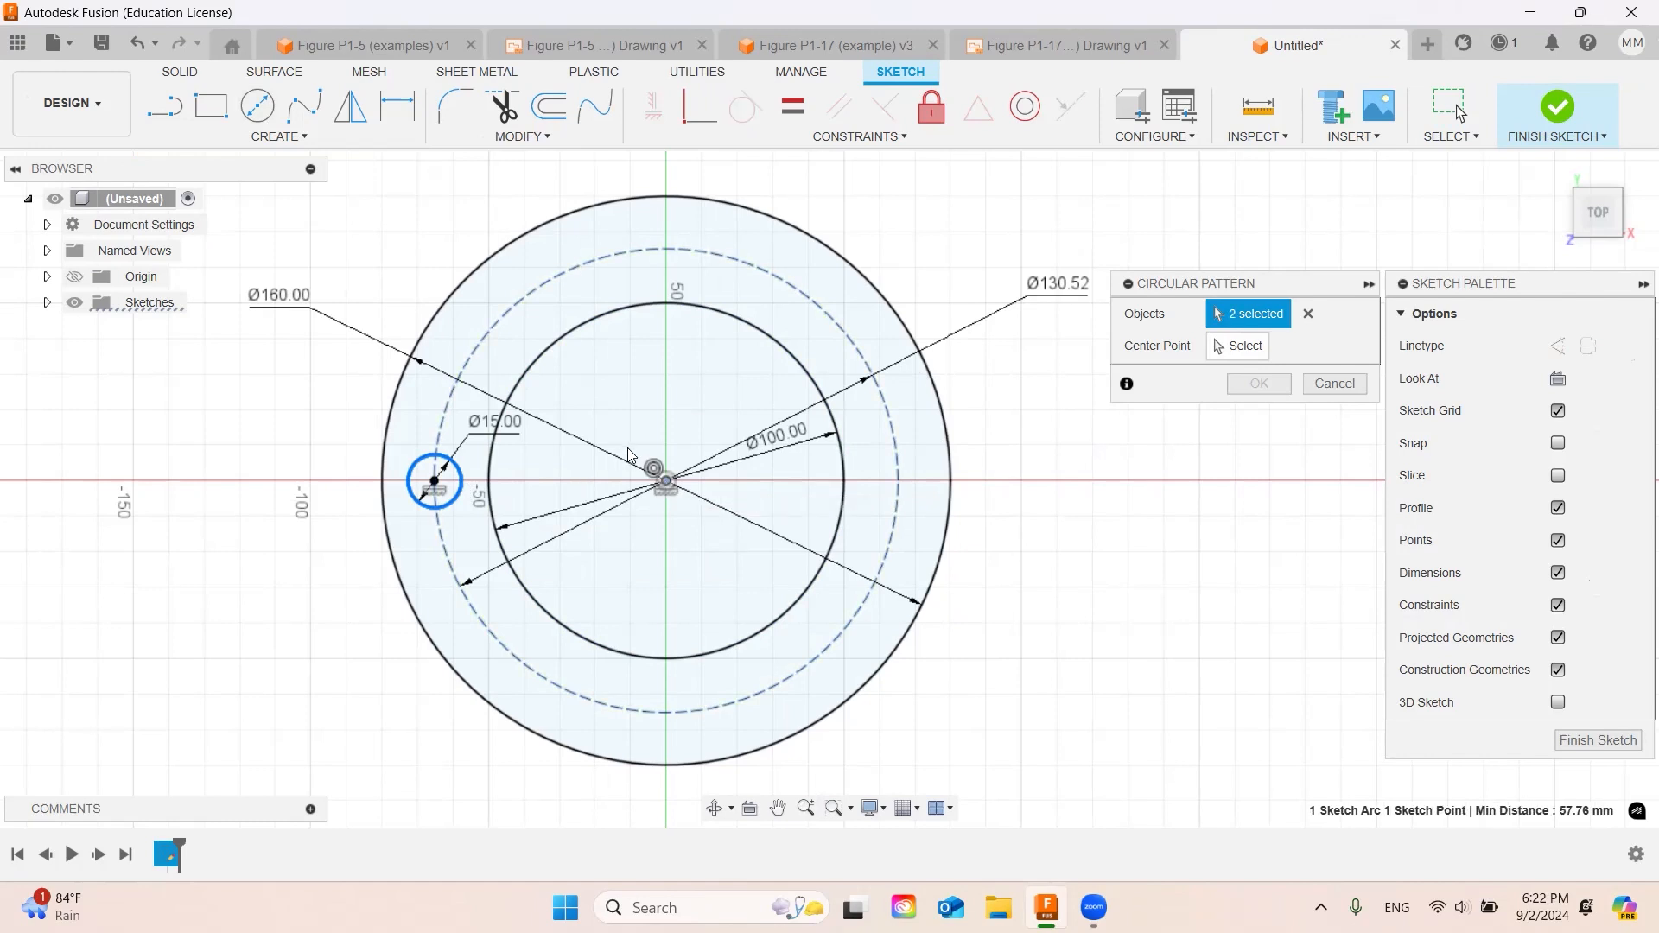
{"action": "left_click", "coordinate": [1334, 383]}
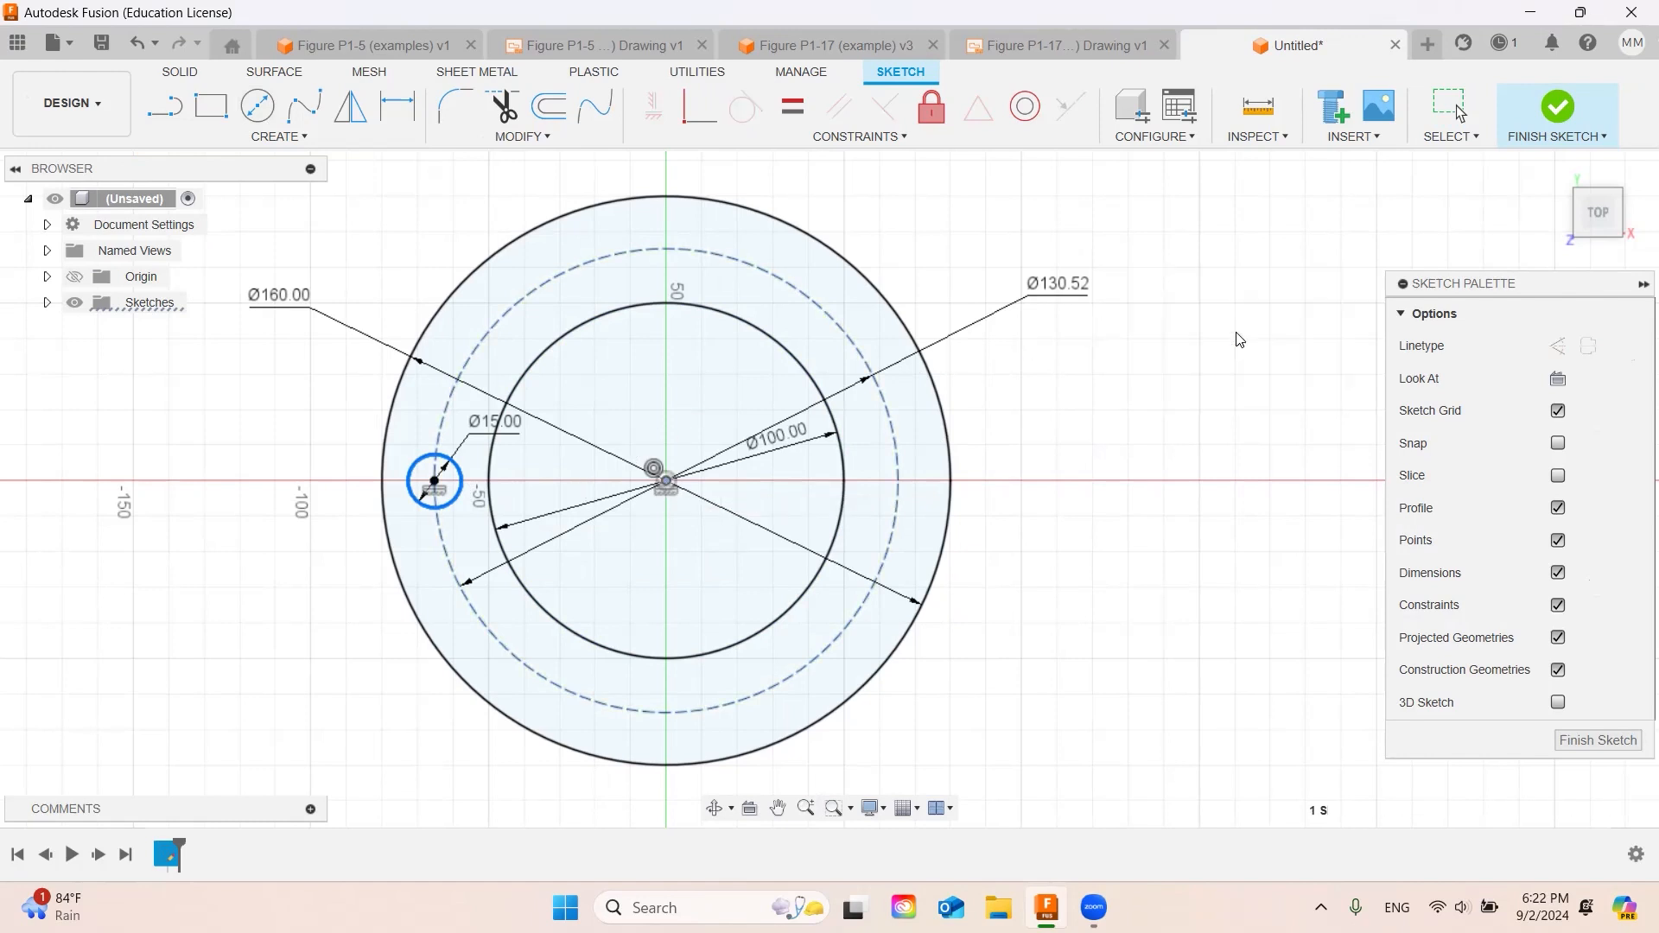
- Create a full circular pattern of the 15 mm circle around the sketch origin with a quantity of 6
{"action": "left_click", "coordinate": [301, 140]}
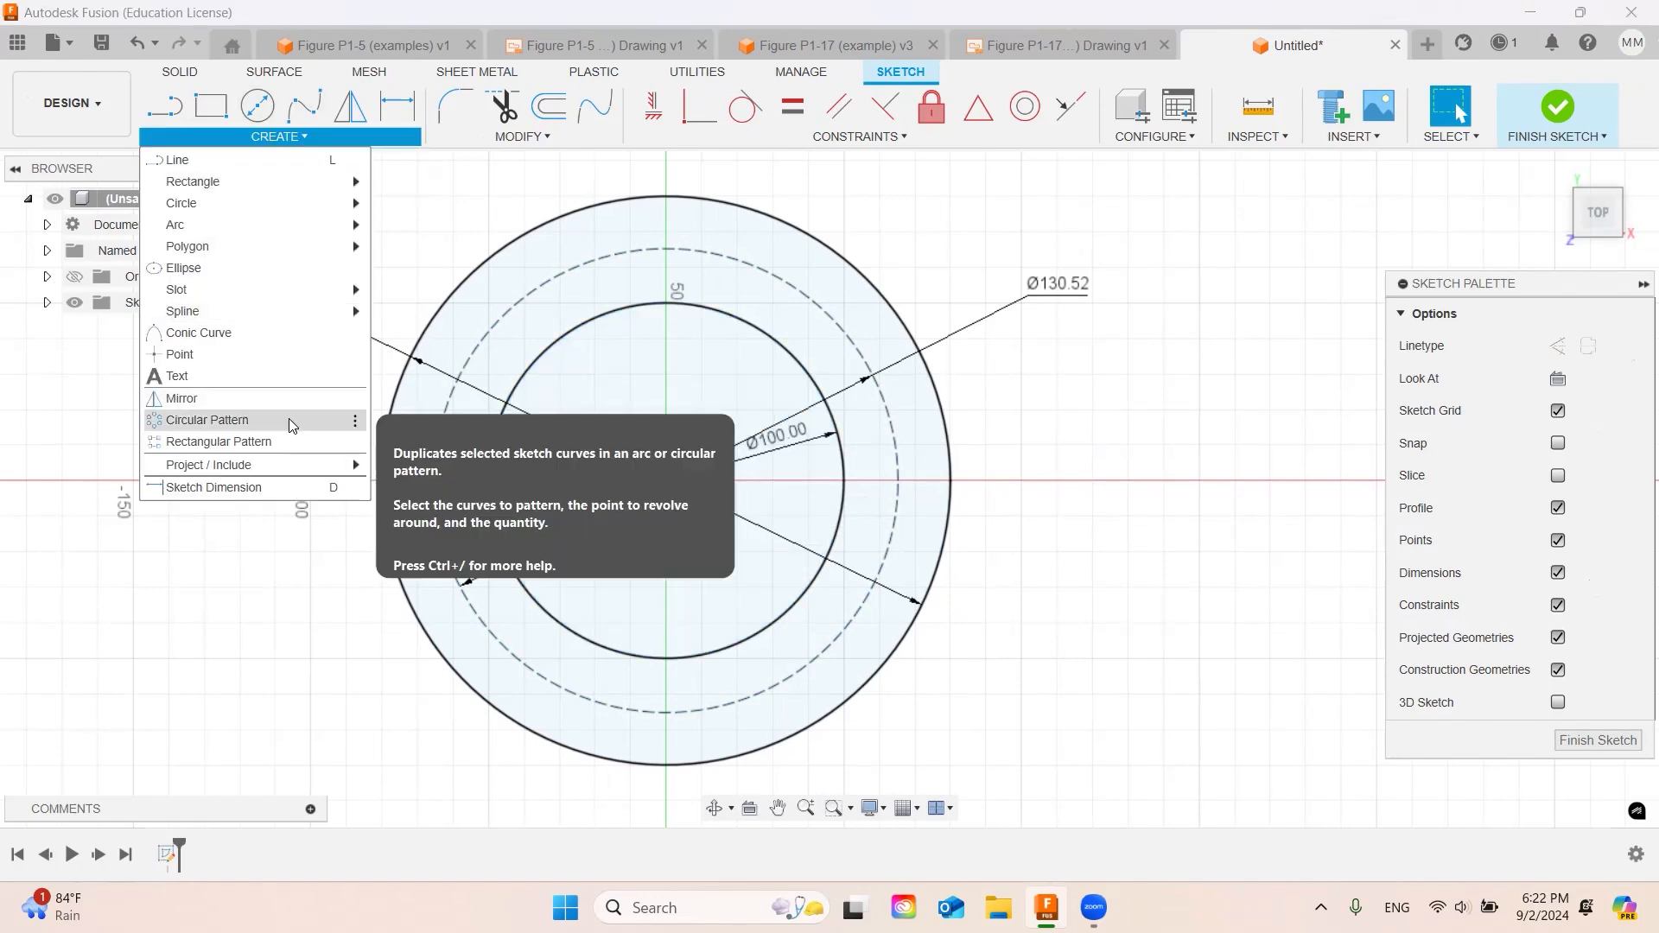
{"action": "left_click", "coordinate": [260, 420]}
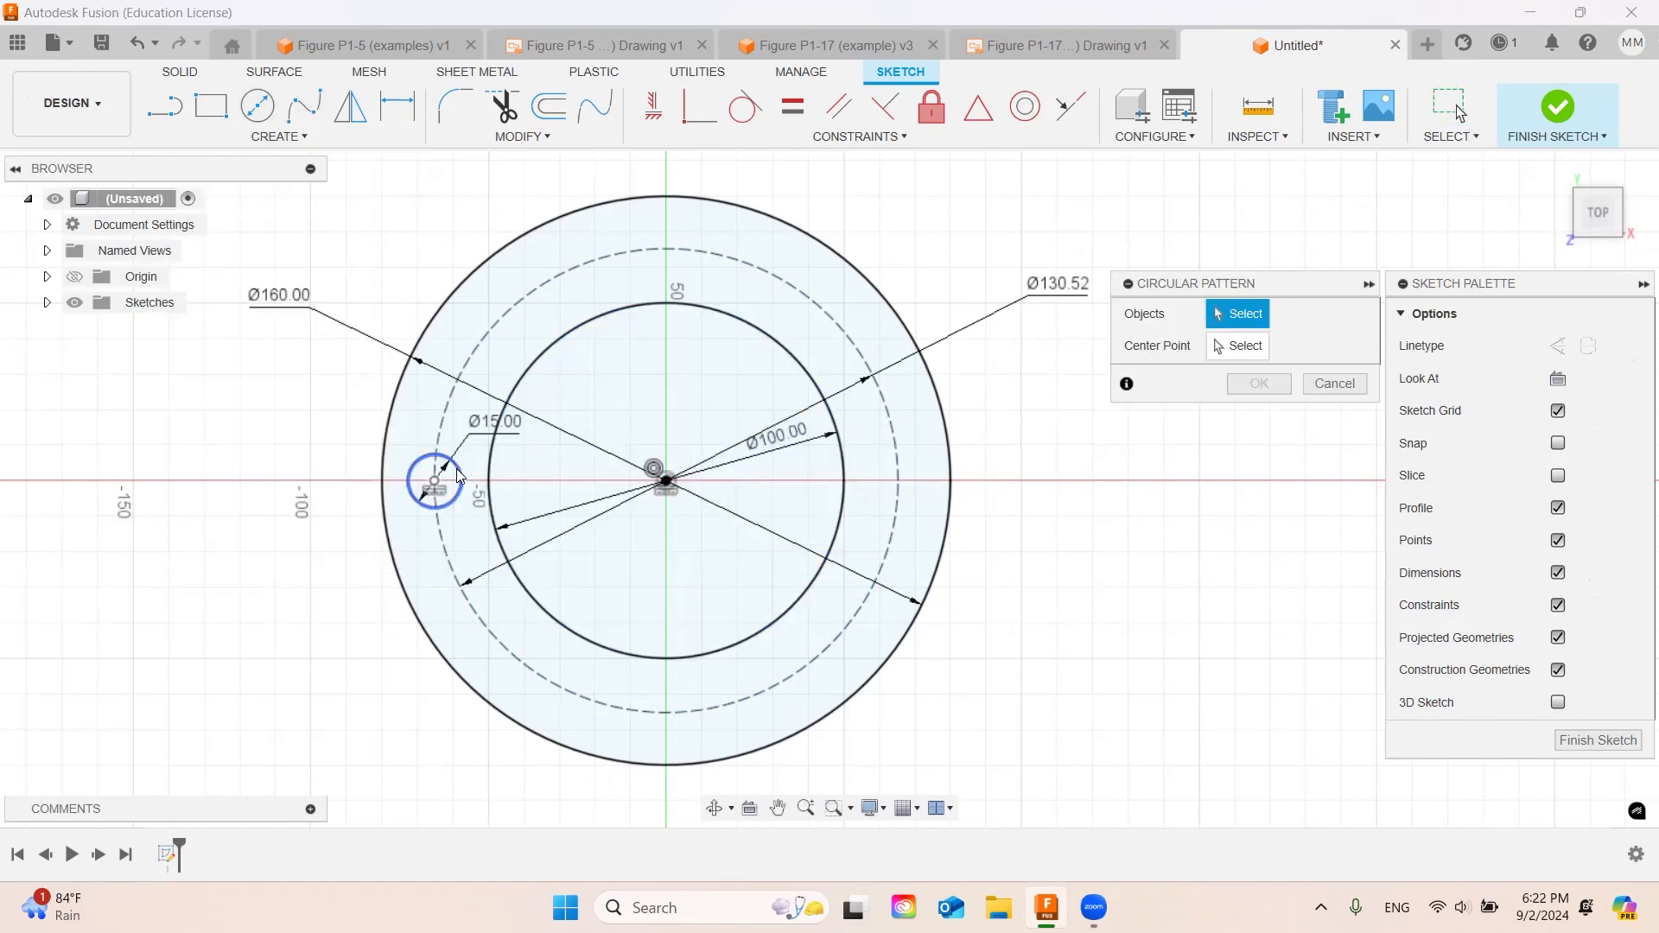
{"action": "left_click", "coordinate": [418, 467]}
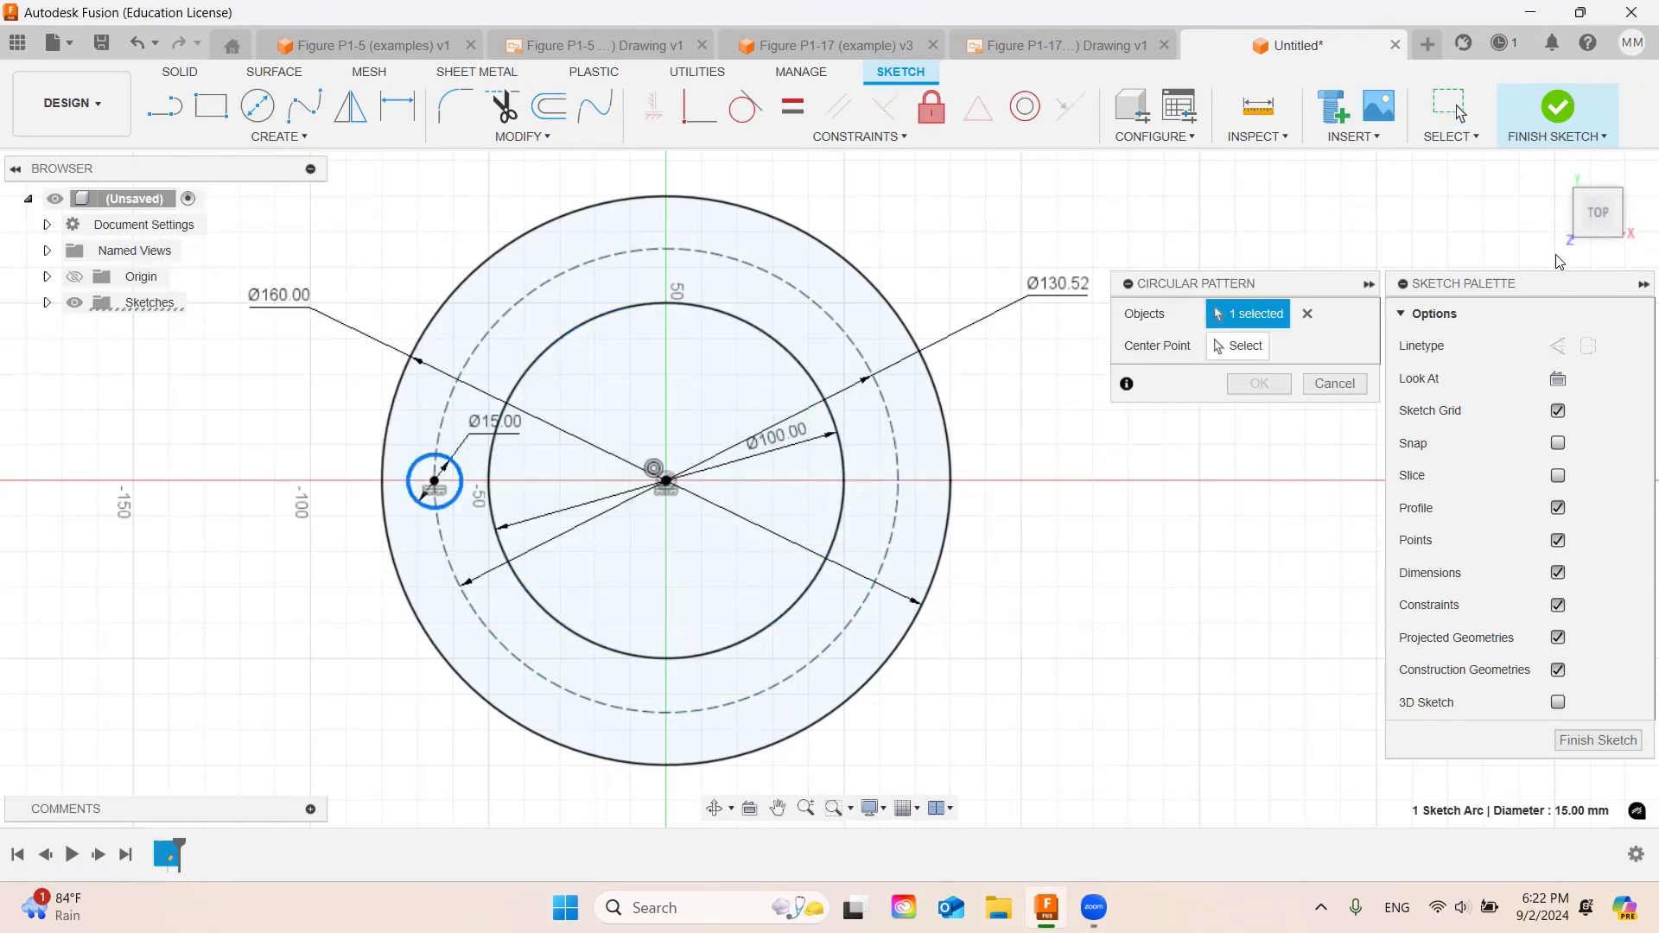
{"action": "left_click", "coordinate": [1248, 349]}
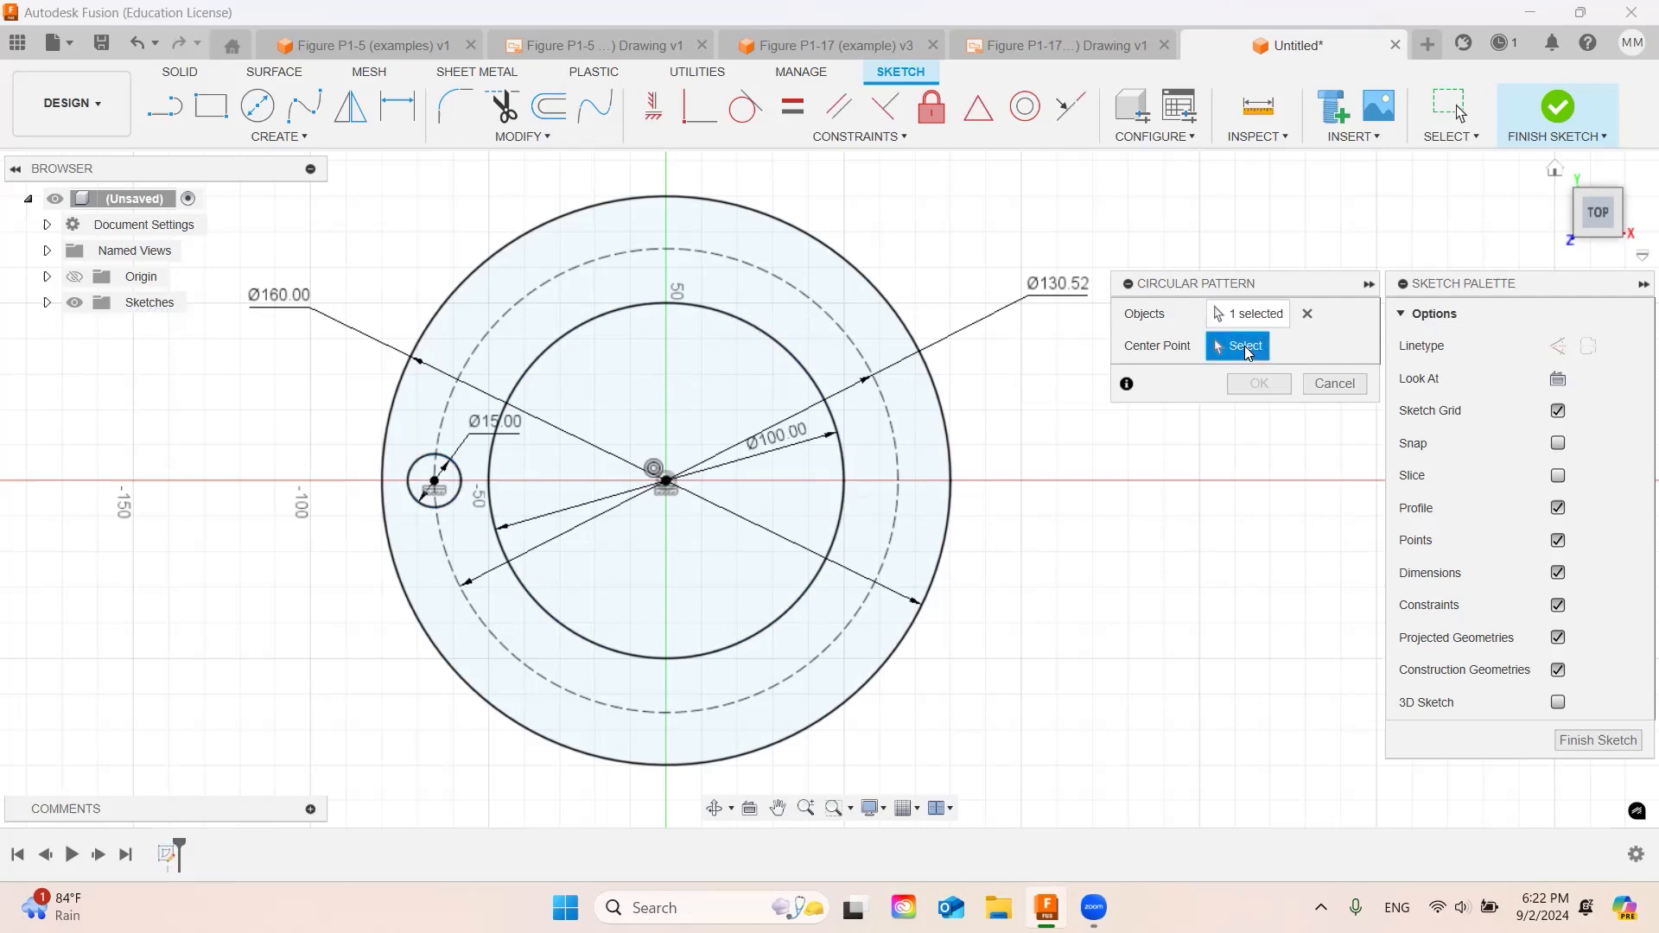
{"action": "left_click", "coordinate": [665, 482]}
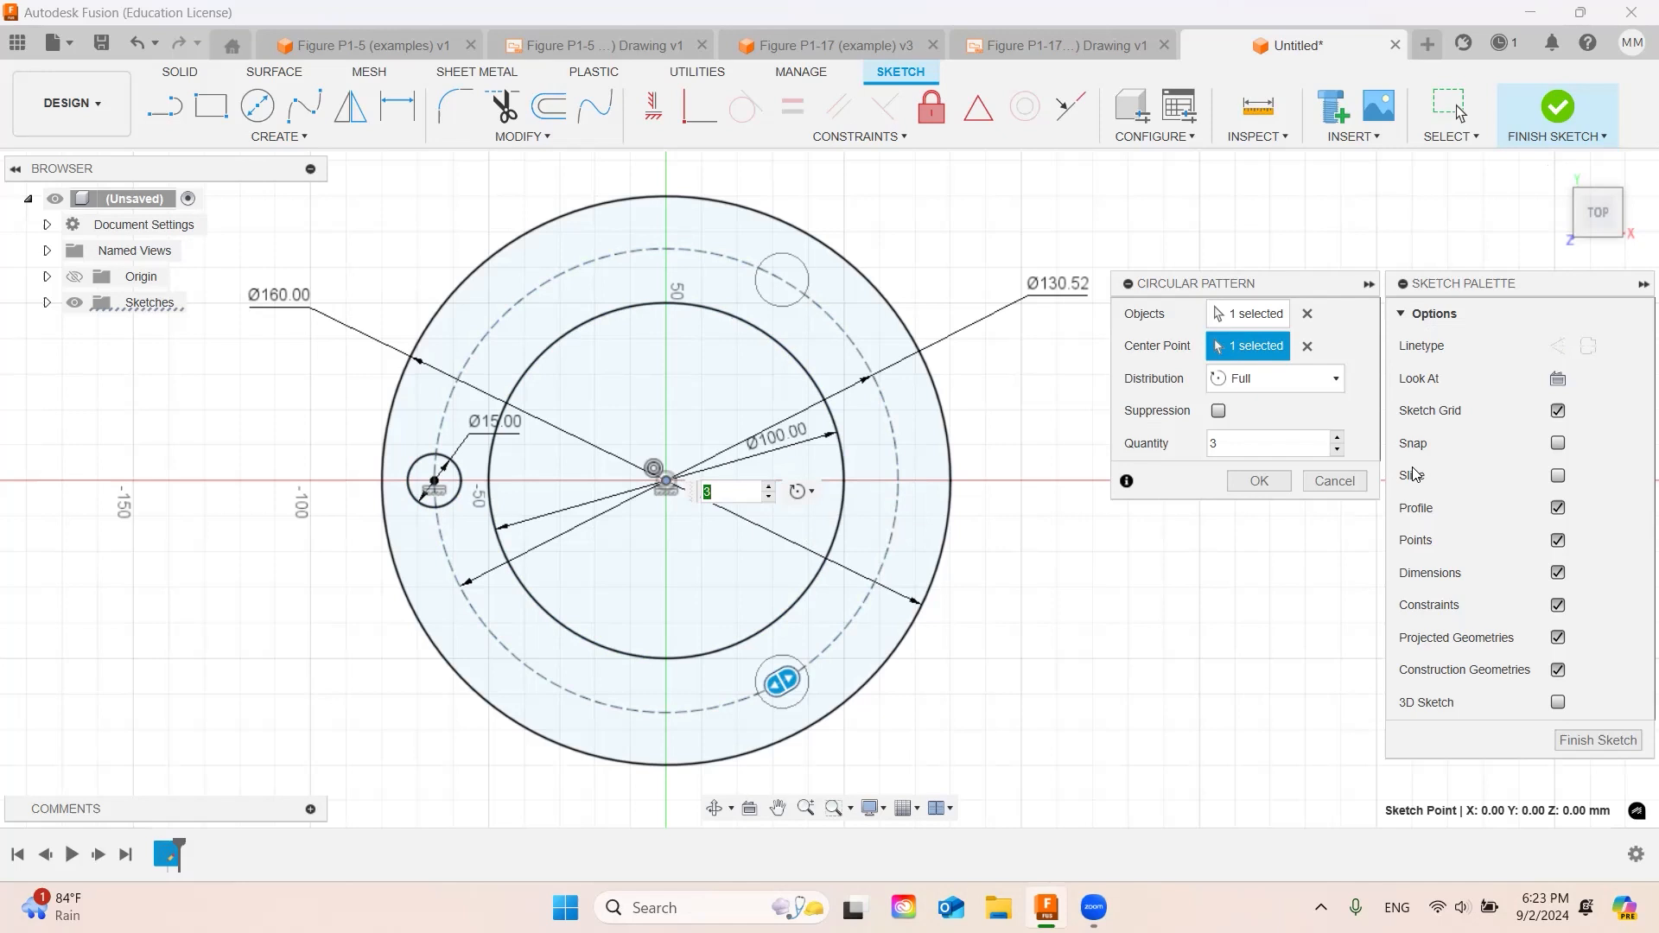
{"action": "left_click", "coordinate": [1338, 438]}
{"action": "left_click", "coordinate": [1338, 438]}
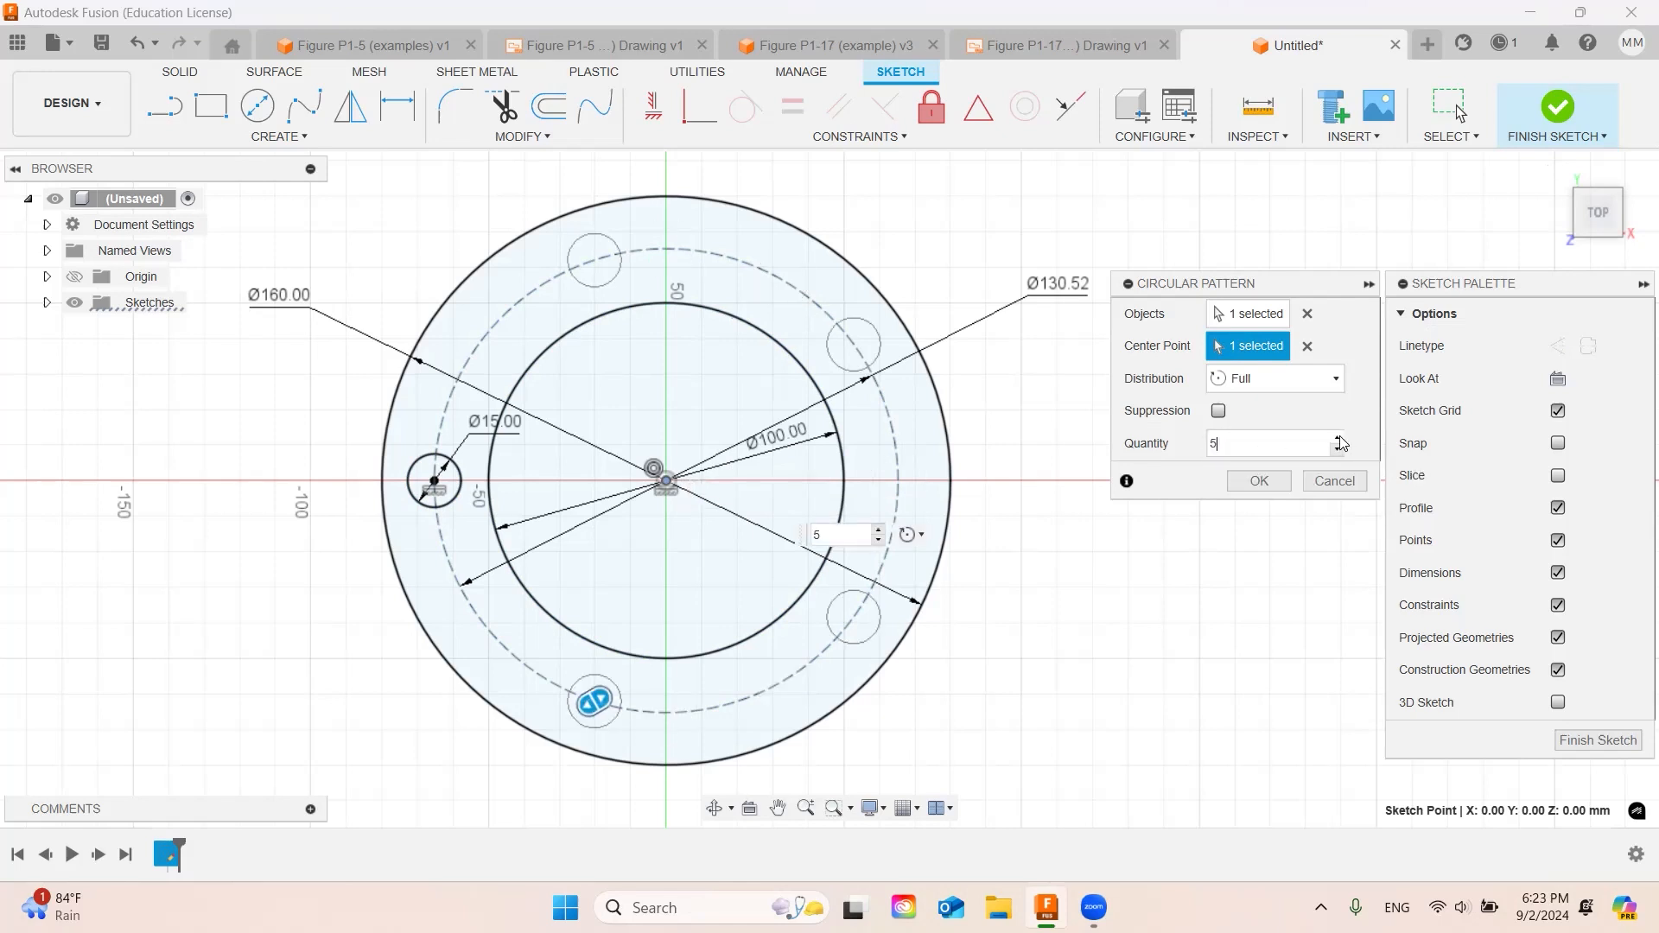
{"action": "left_click", "coordinate": [1339, 438]}
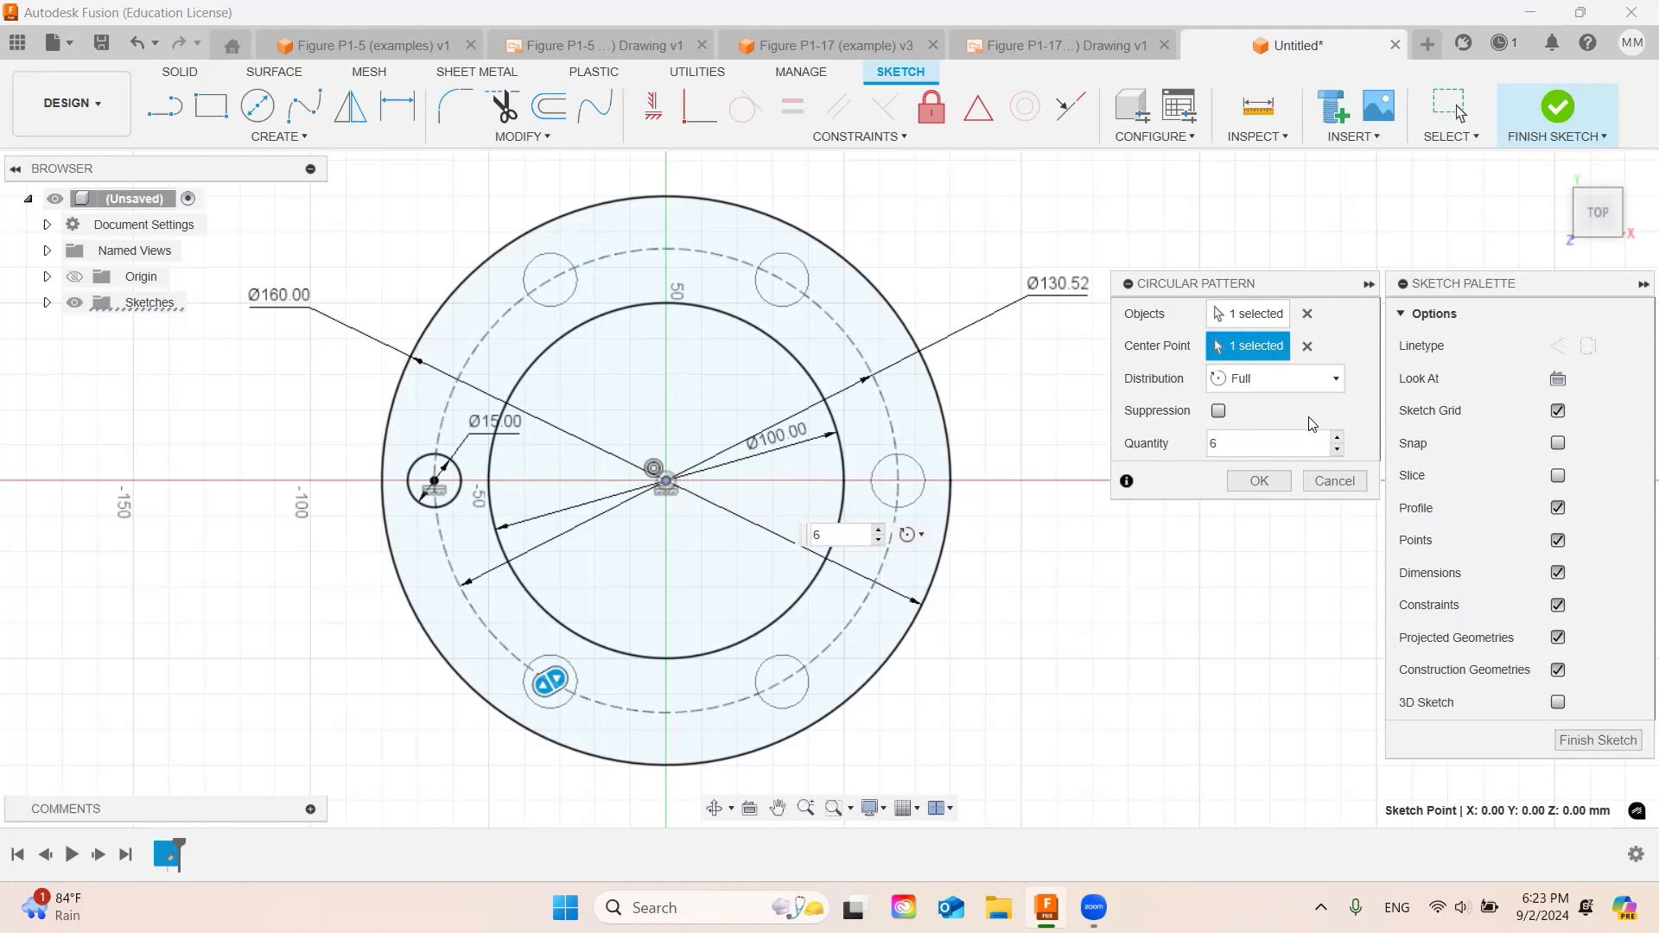
{"action": "left_click", "coordinate": [1255, 482]}
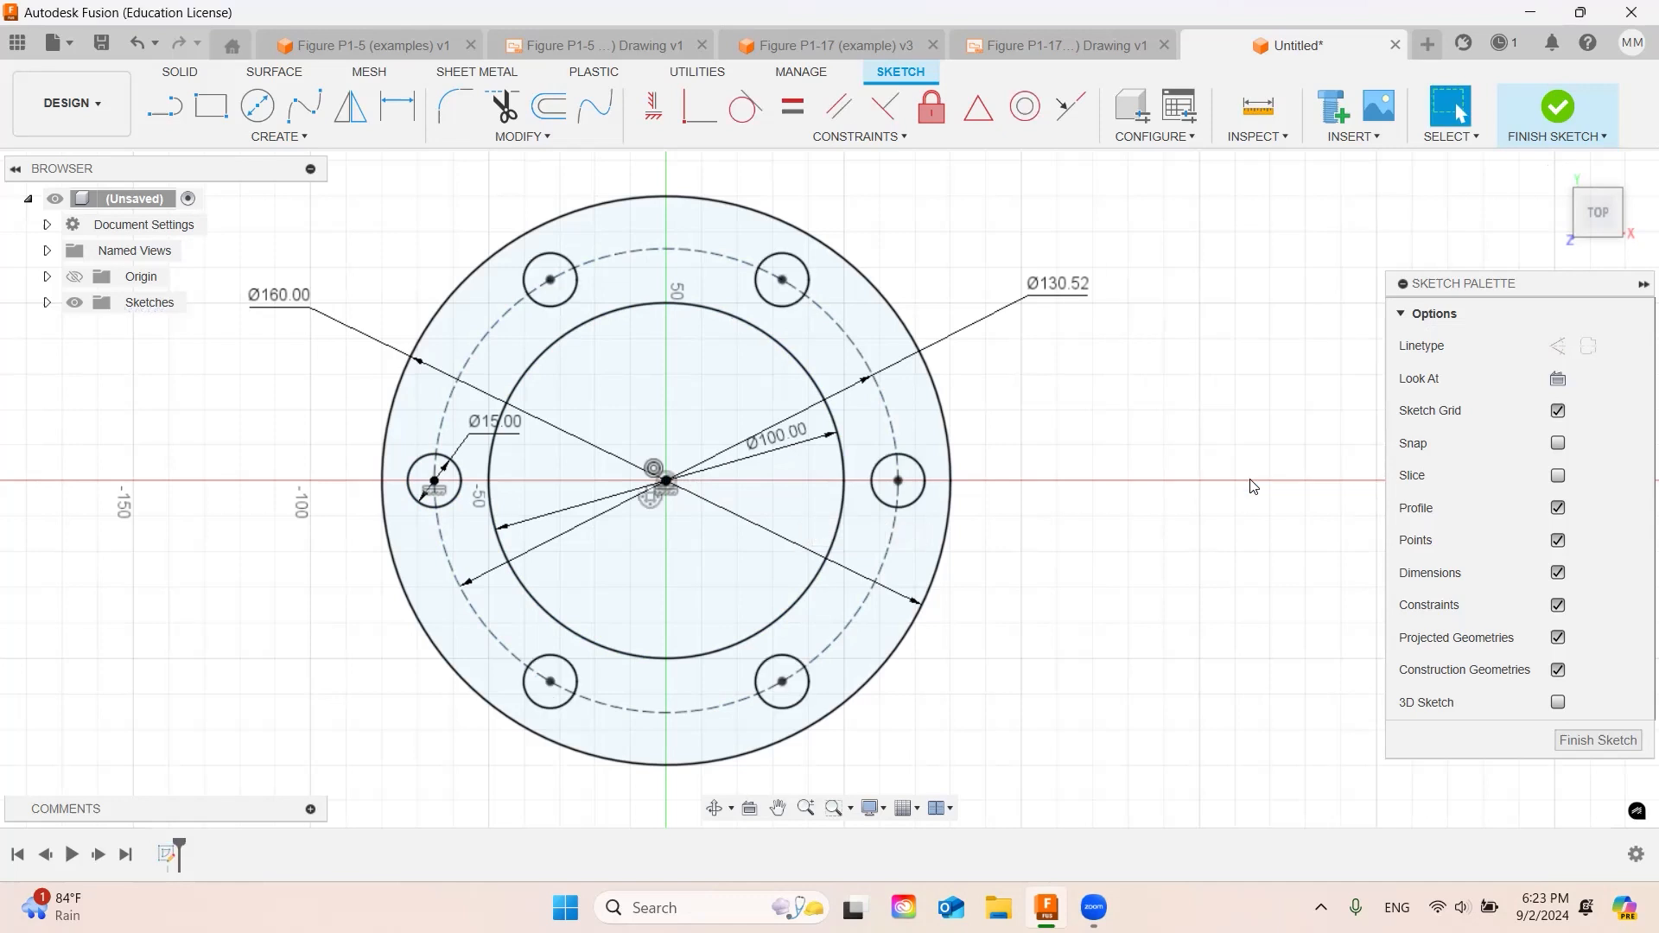
- Finish the sketch and extrude the ring profile around the six holes 20 mm upward as a new body
{"action": "left_click", "coordinate": [1561, 119]}
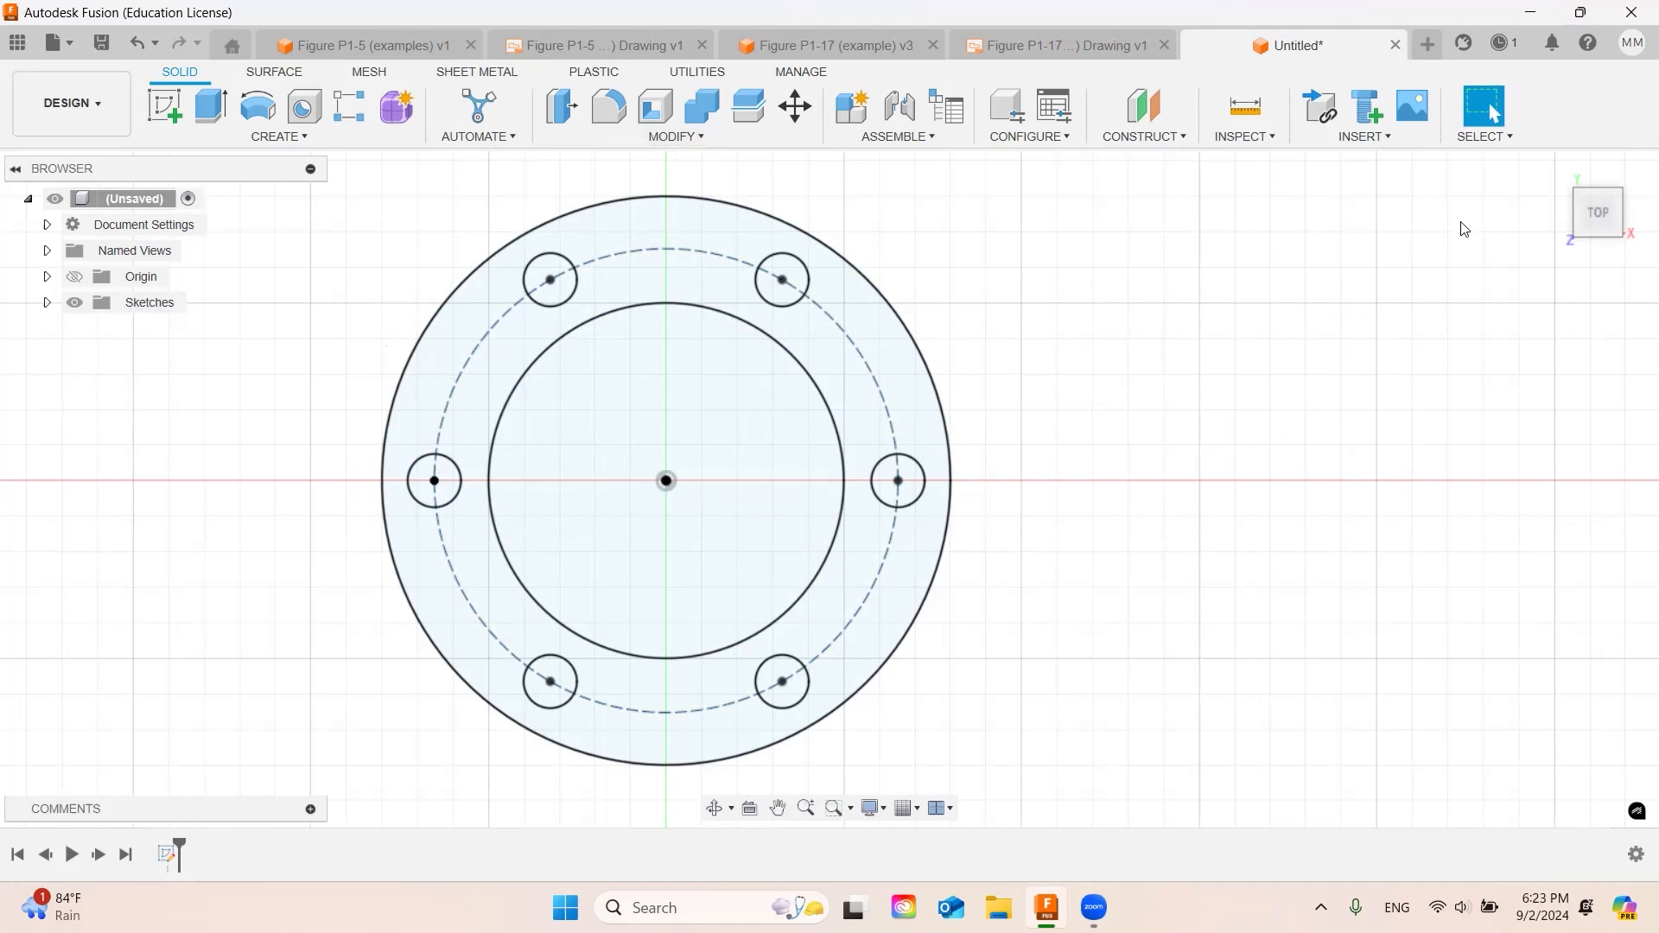
{"action": "left_click", "coordinate": [1561, 171]}
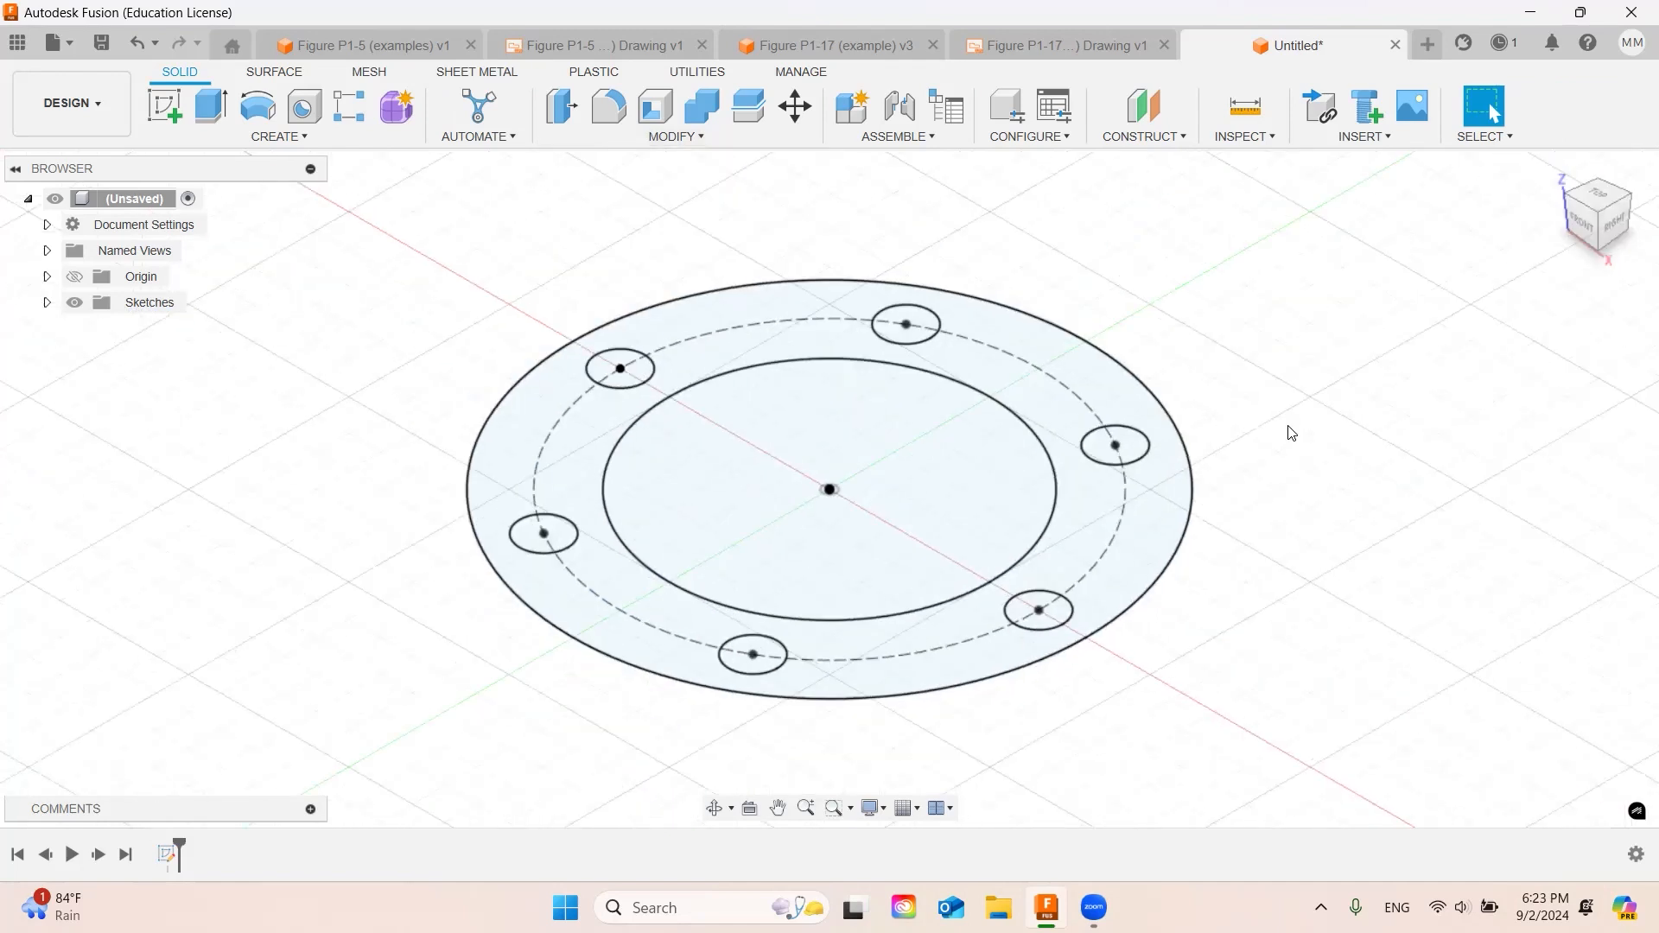
{"action": "left_click", "coordinate": [212, 108]}
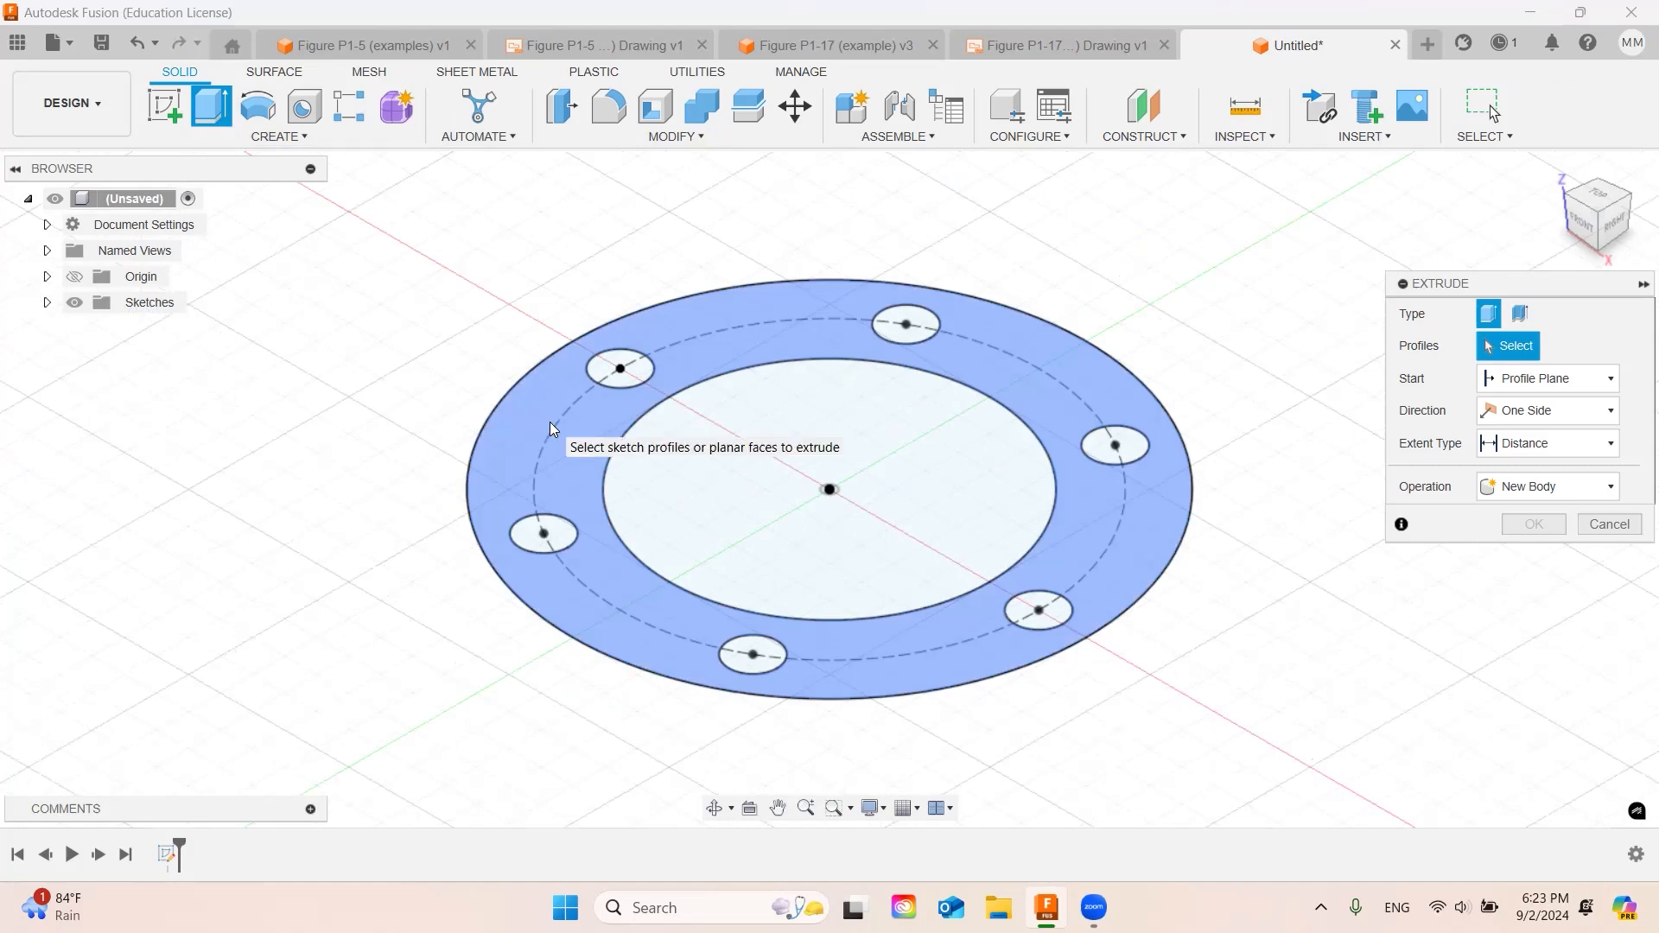
{"action": "left_click", "coordinate": [549, 422]}
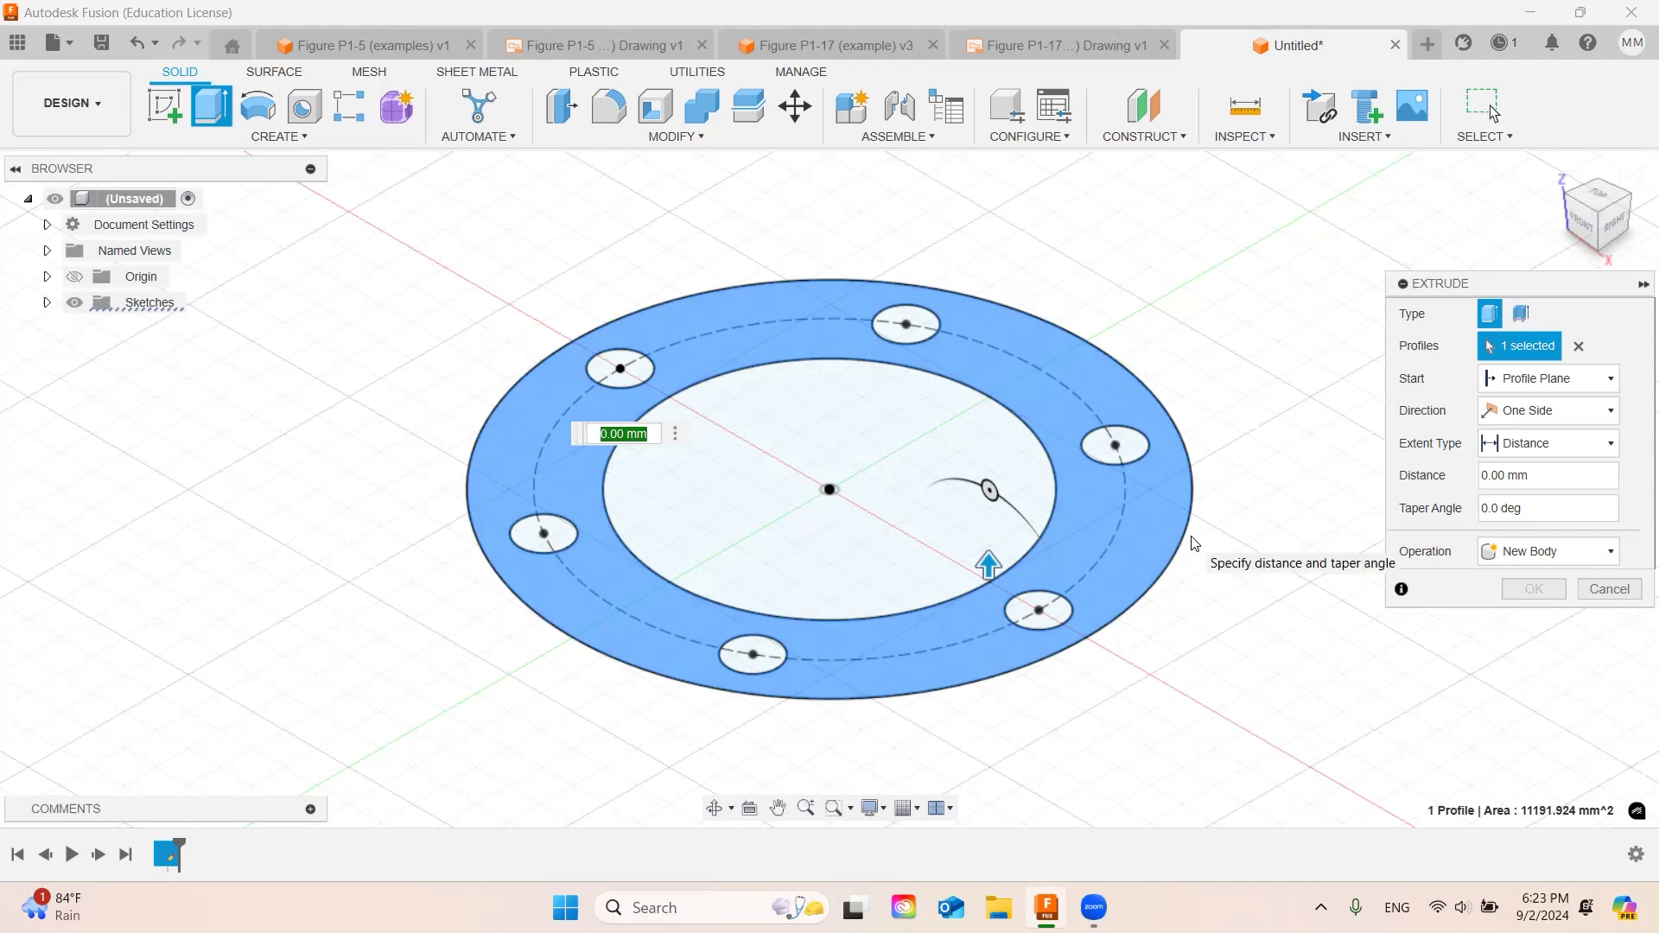
{"action": "type", "text": "200"}
{"action": "key", "text": "BackSpace"}
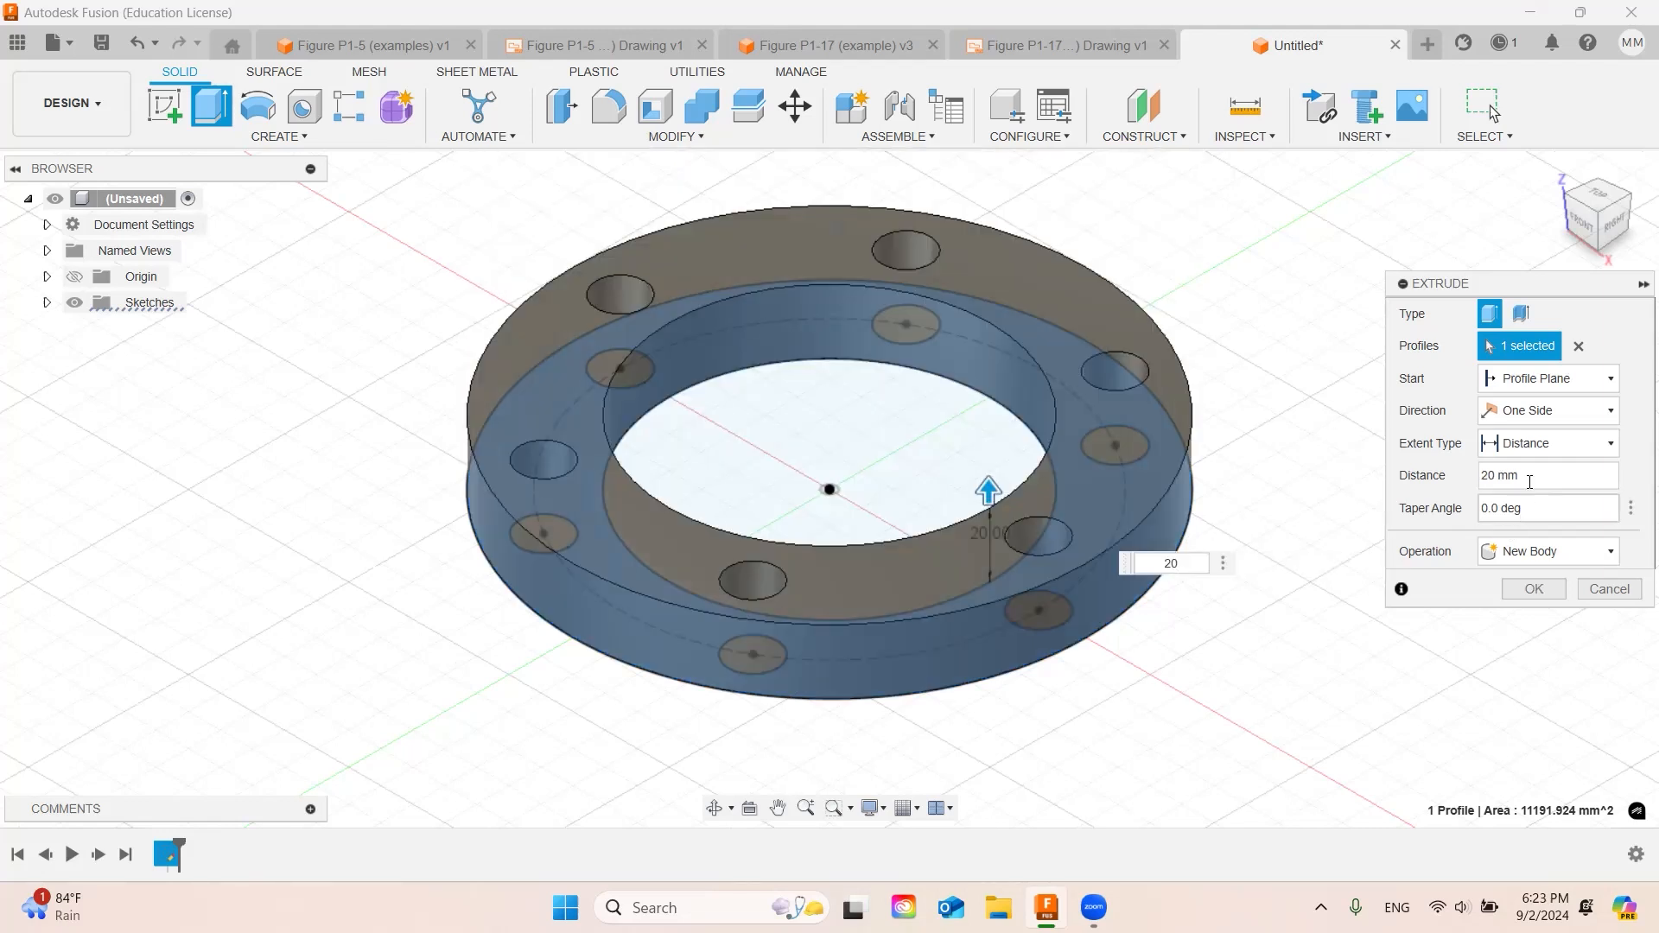
{"action": "left_click", "coordinate": [1534, 588]}
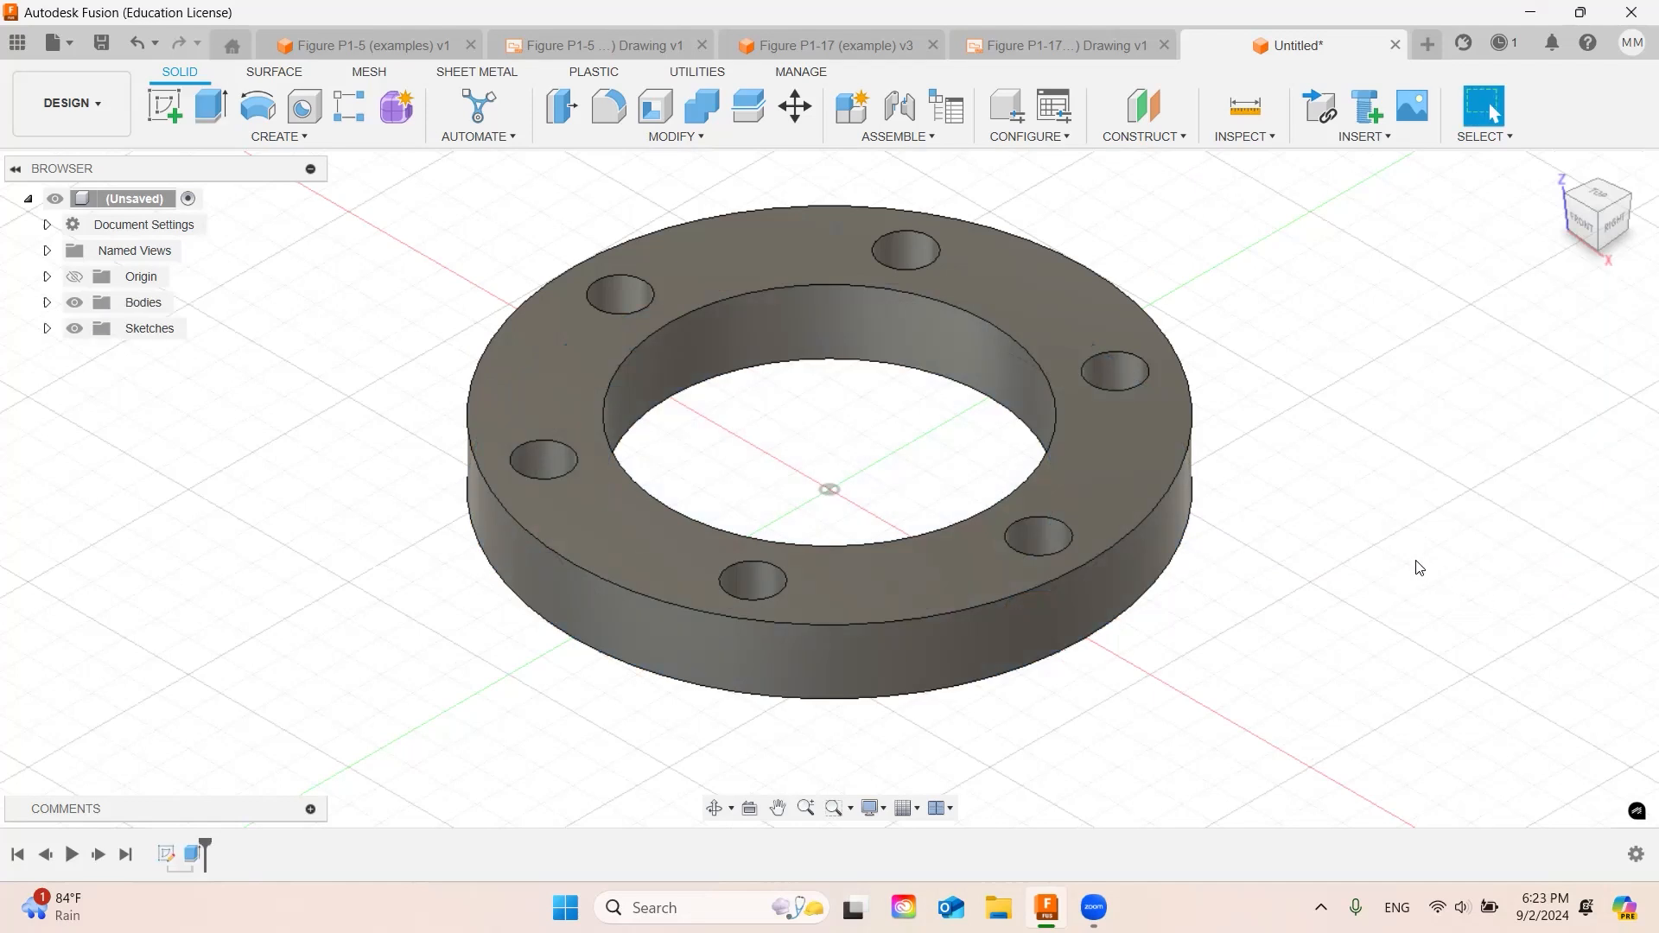
{"action": "scroll", "coordinate": [1288, 579], "scroll_direction": "down", "scroll_amount": 3}
{"action": "middle_click_drag", "start_coordinate": [1294, 519], "coordinate": [1022, 555]}
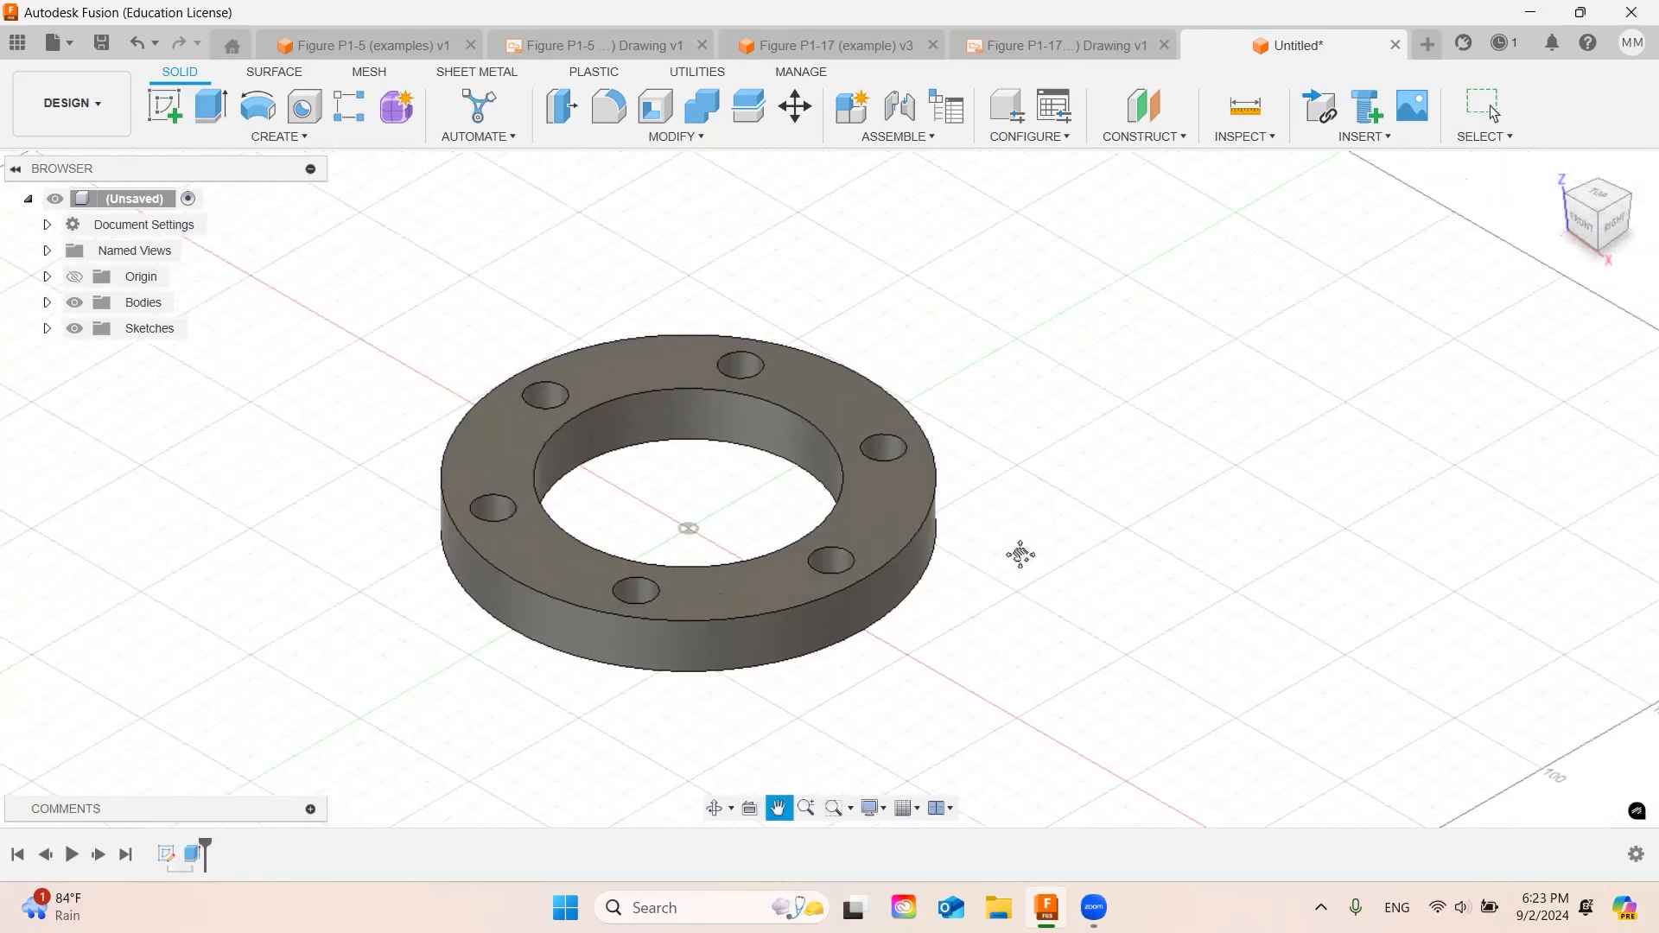
{"action": "middle_click_drag", "start_coordinate": [971, 474], "coordinate": [1248, 458], "text": "shift"}
{"action": "middle_click_drag", "start_coordinate": [1063, 457], "coordinate": [1200, 458]}
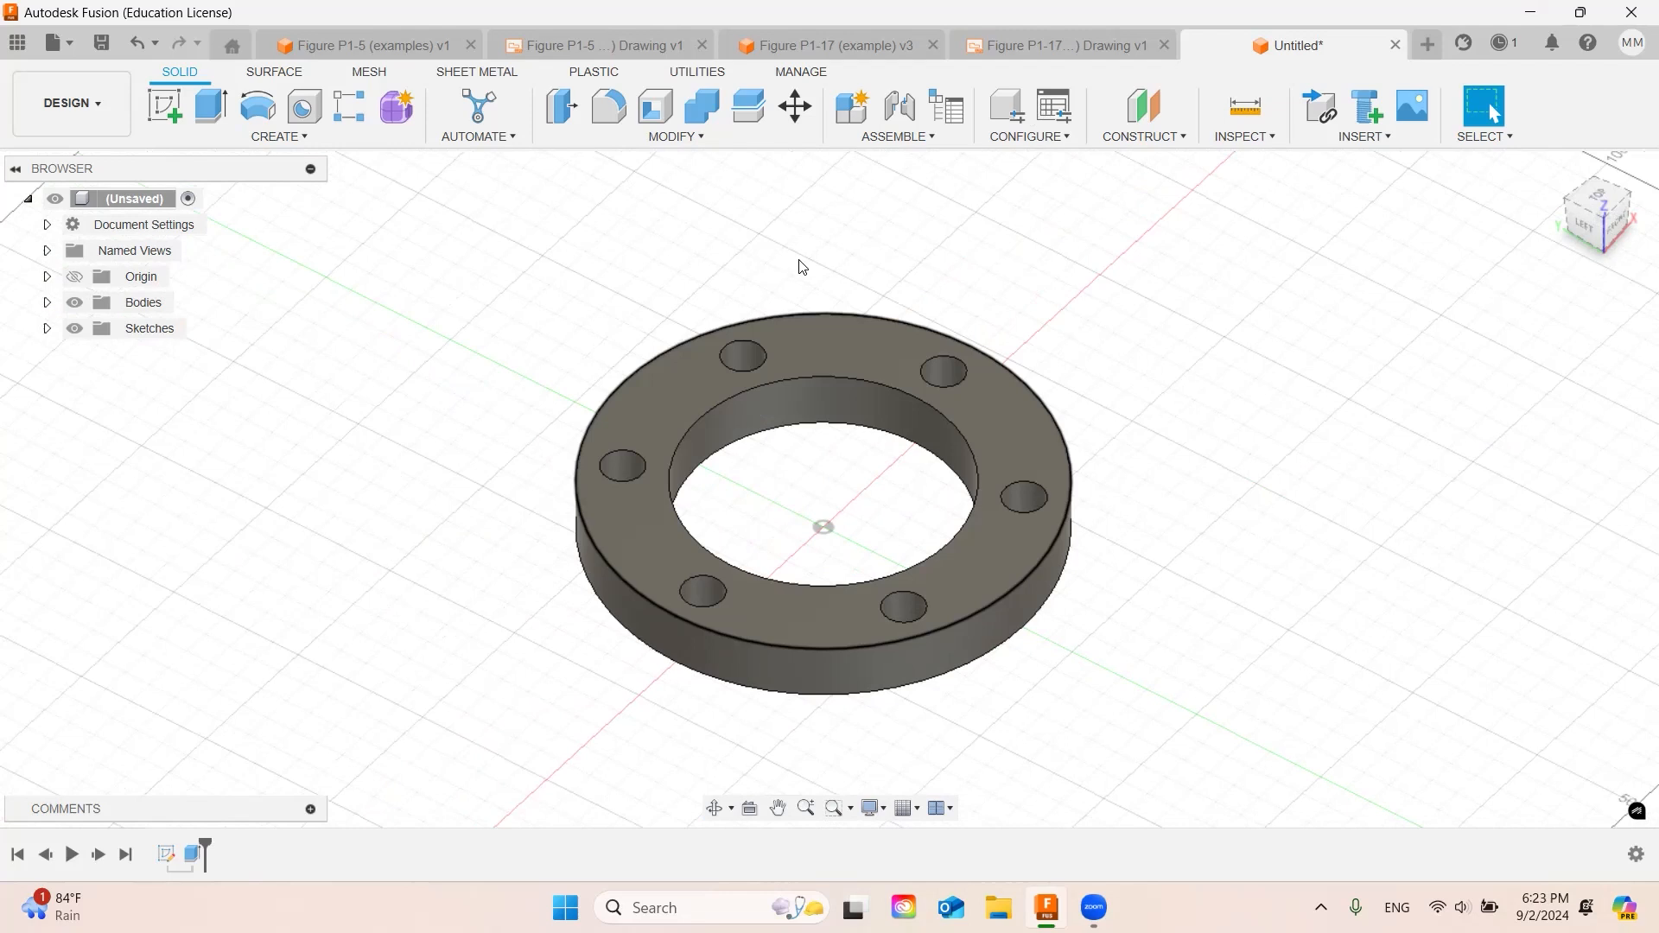